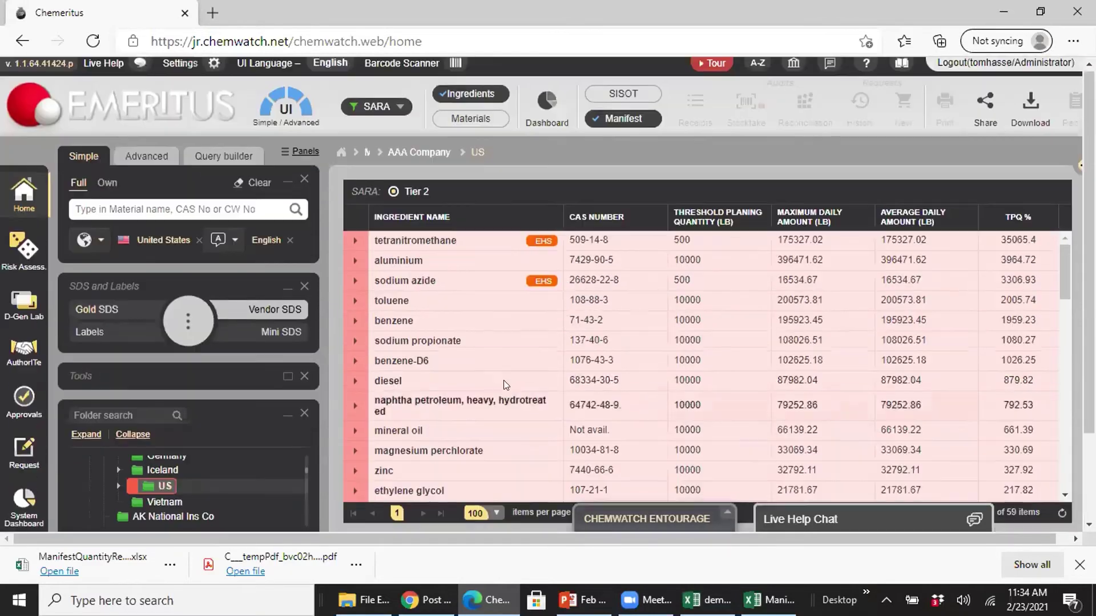
Expand toluene in the SARA Tier 2 ingredient list to review its material amounts and storage locations, and collapse it again
scroll(492, 365, "up", 2)
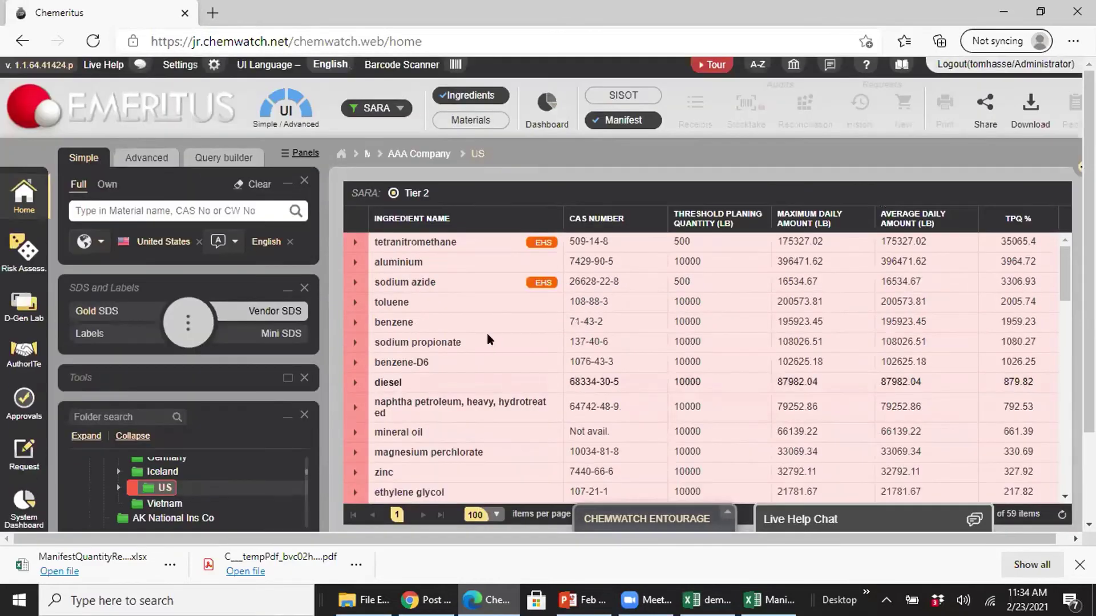
left_click(353, 303)
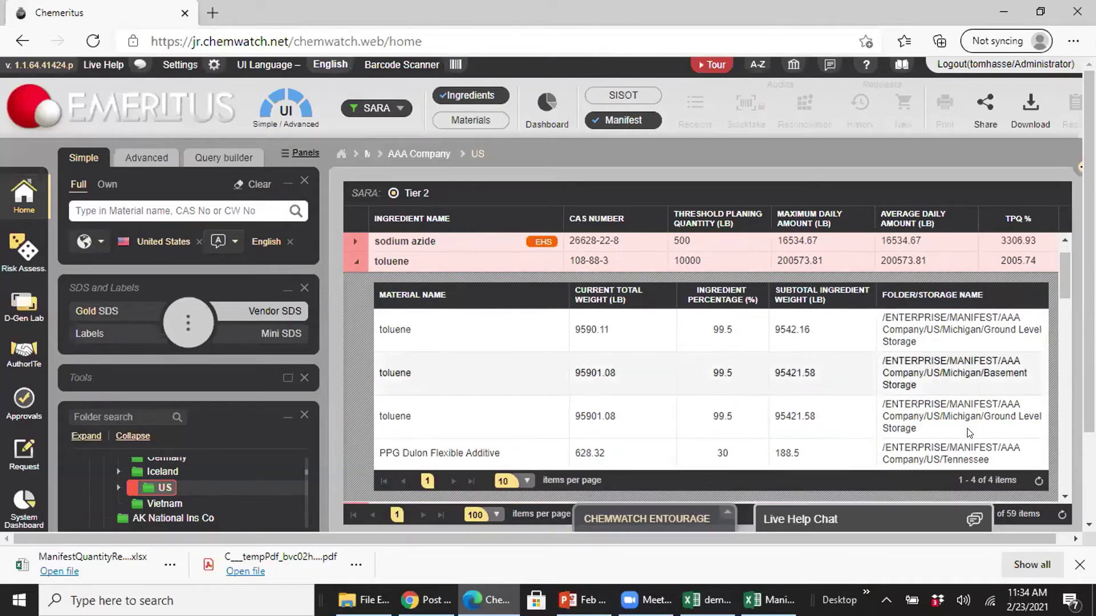
scroll(950, 416, "down", 1)
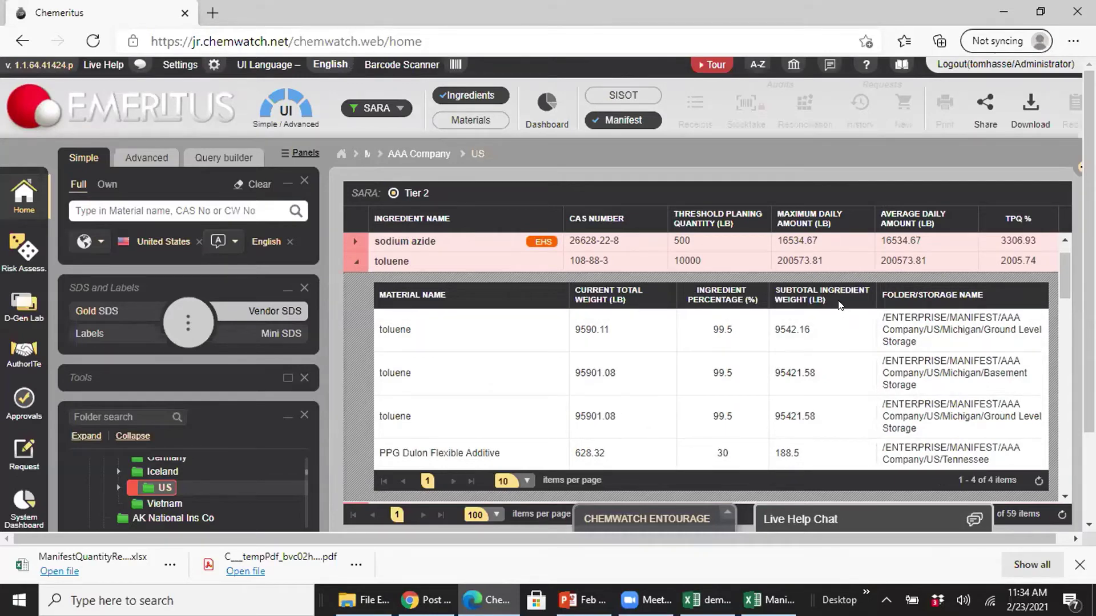
left_click(354, 262)
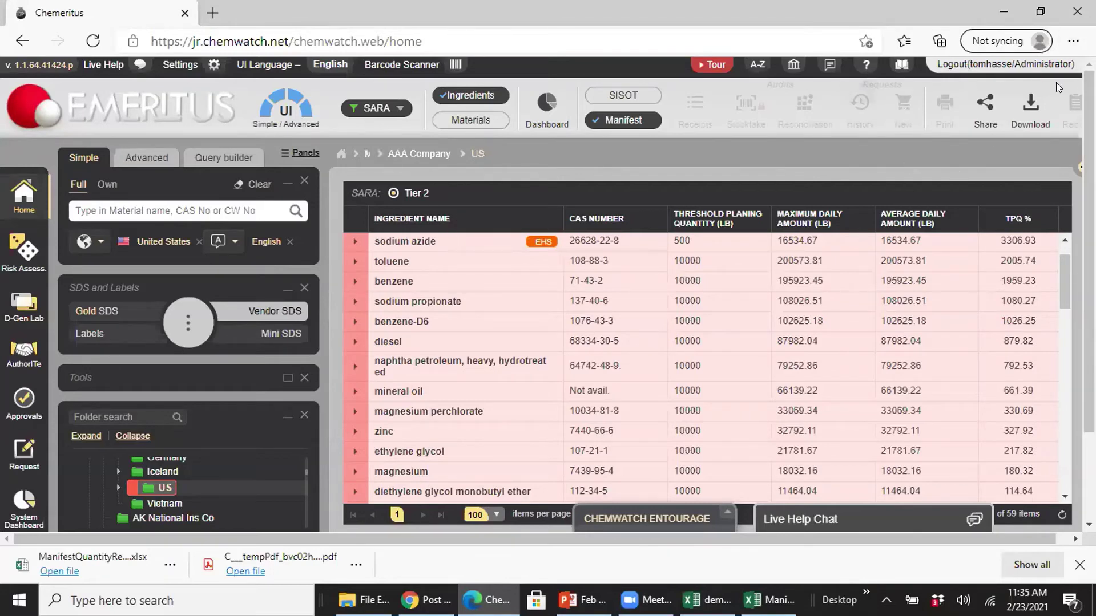
Download the SARA Tier II report for the US folder and open it in Excel with editing enabled
left_click(1031, 104)
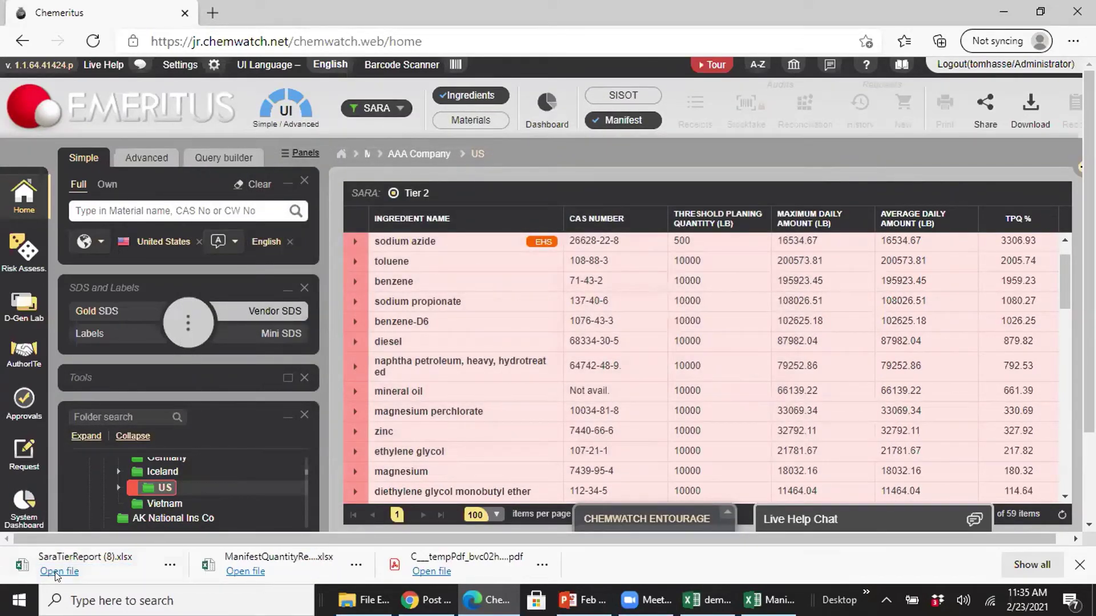
left_click(57, 572)
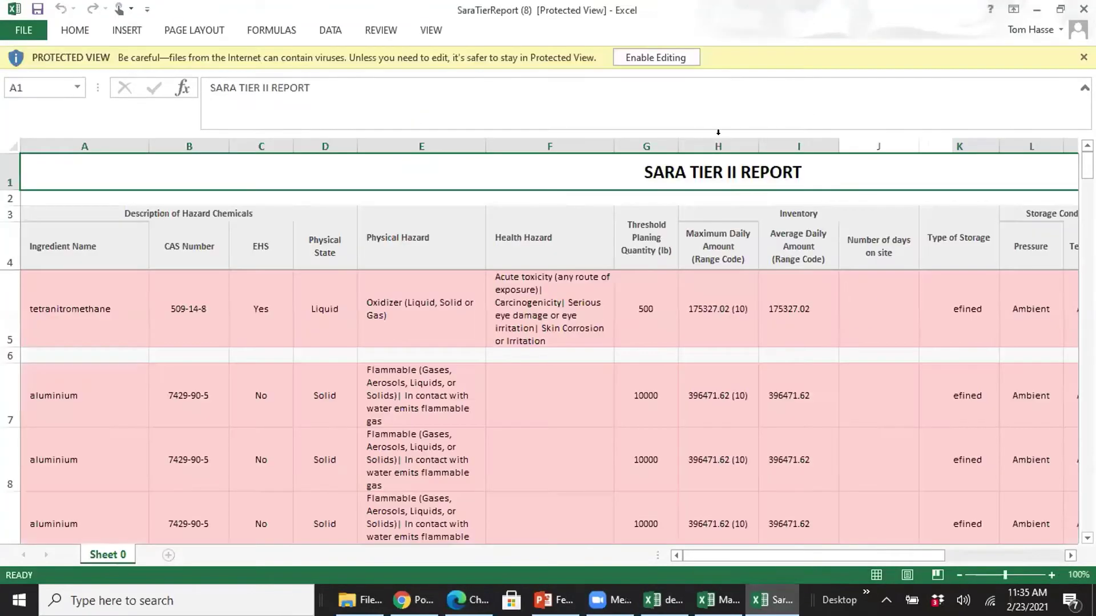
left_click(655, 57)
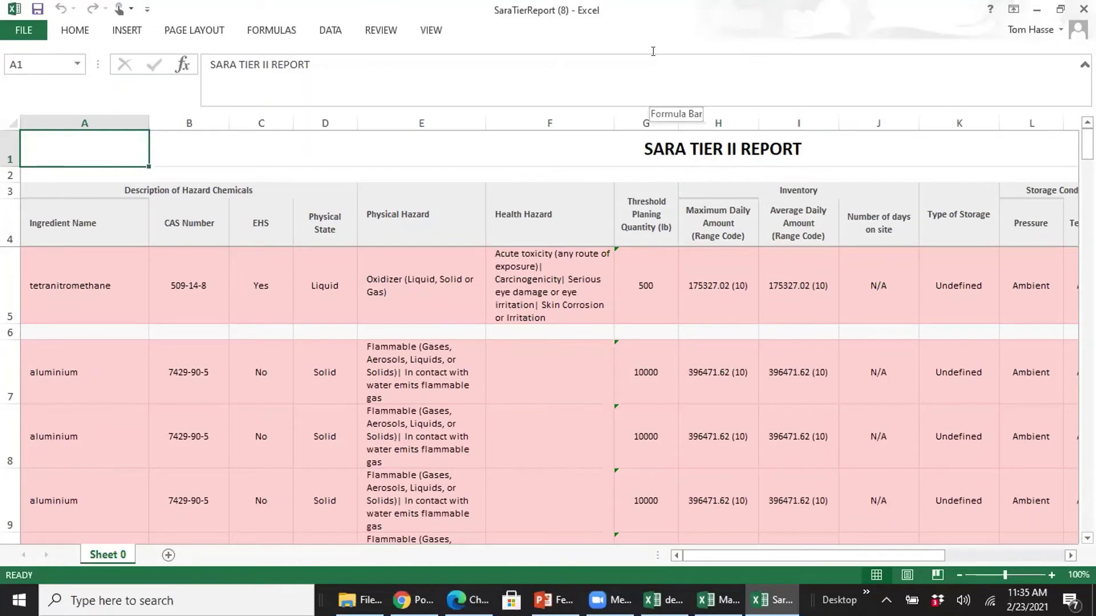
Examine the report's physical hazard, health hazard, inventory and storage location columns for the listed ingredients
left_click(405, 217)
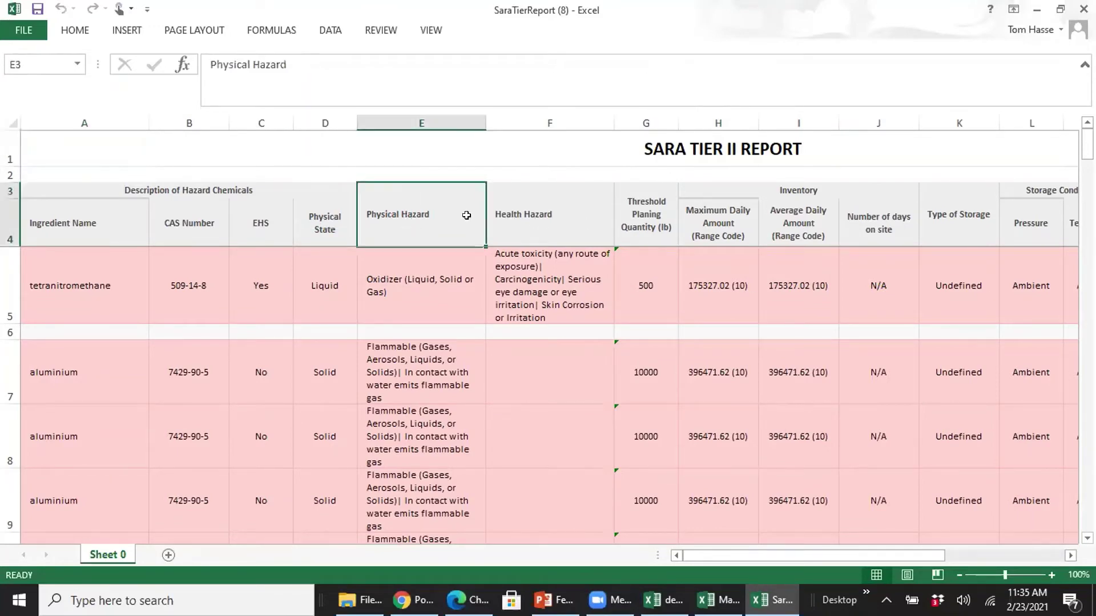
left_click(520, 215)
left_click(406, 372)
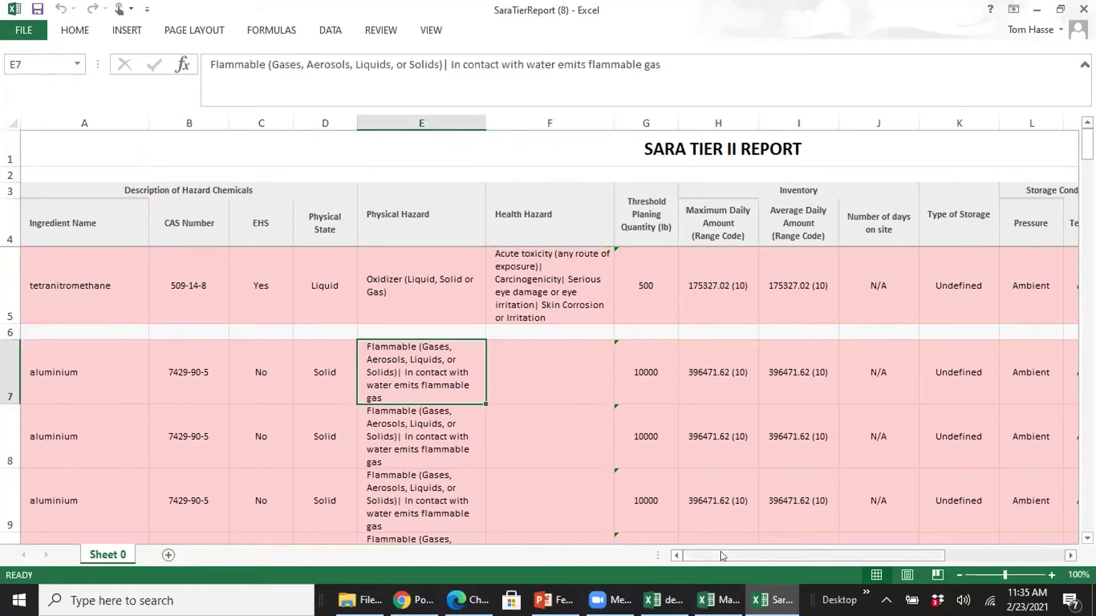
left_click_drag(722, 556, 732, 583)
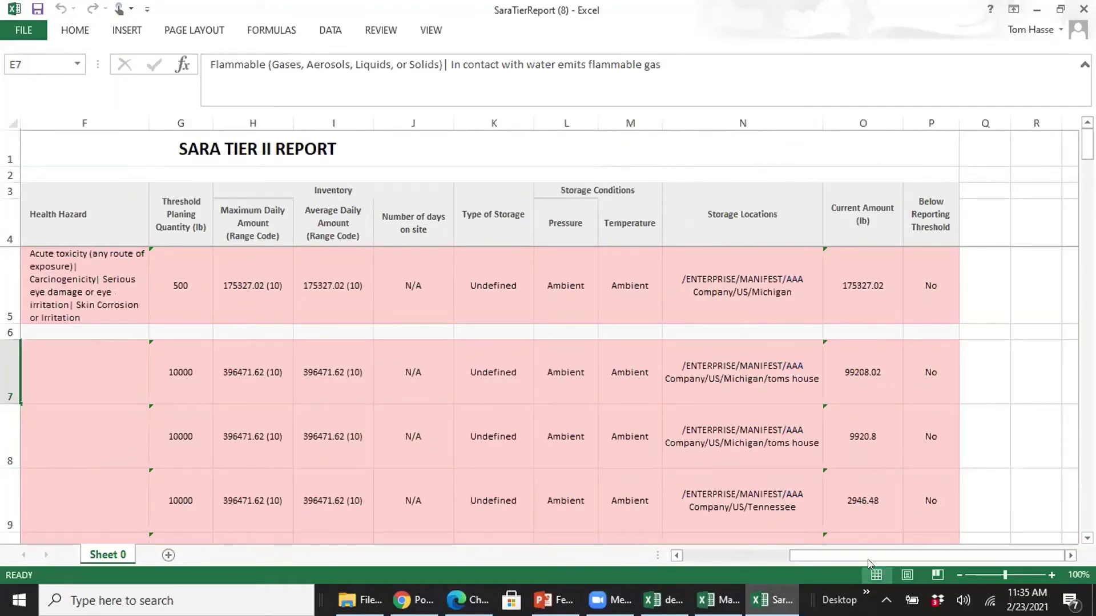
left_click_drag(854, 556, 748, 556)
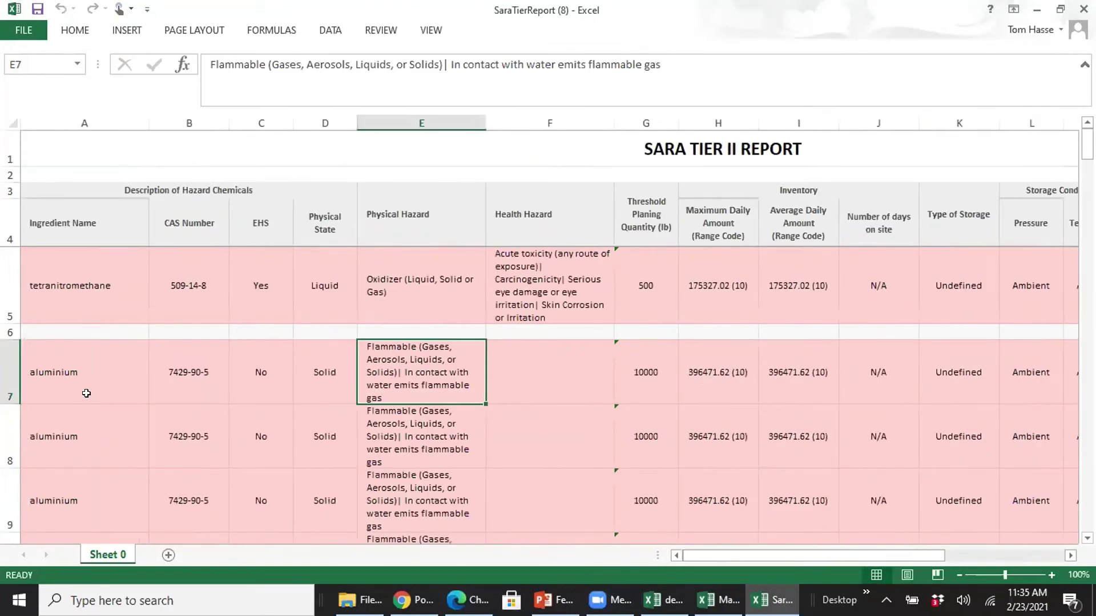
scroll(86, 394, "down", 1)
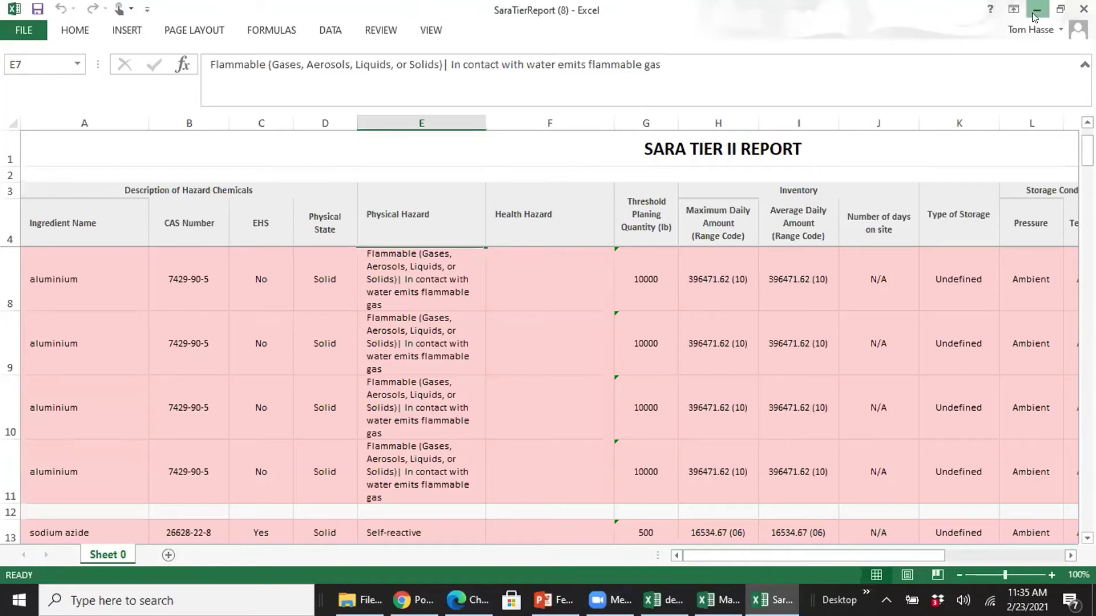
Switch to PowerPoint to present slides 15 through 17, and return to the Chemeritus page in the browser
key("alt+Tab")
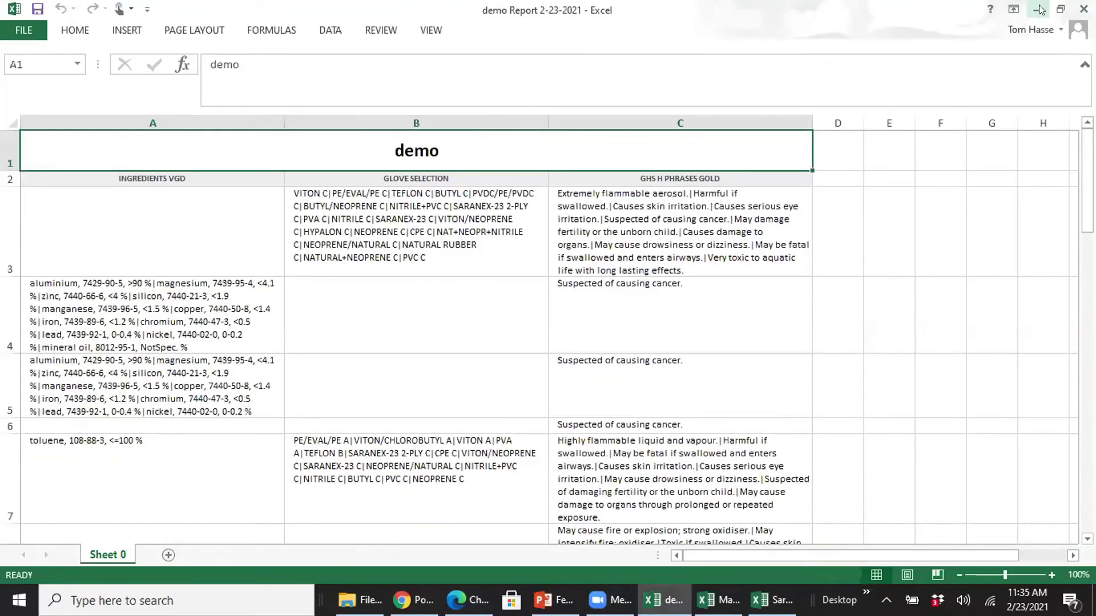
key("alt+Tab")
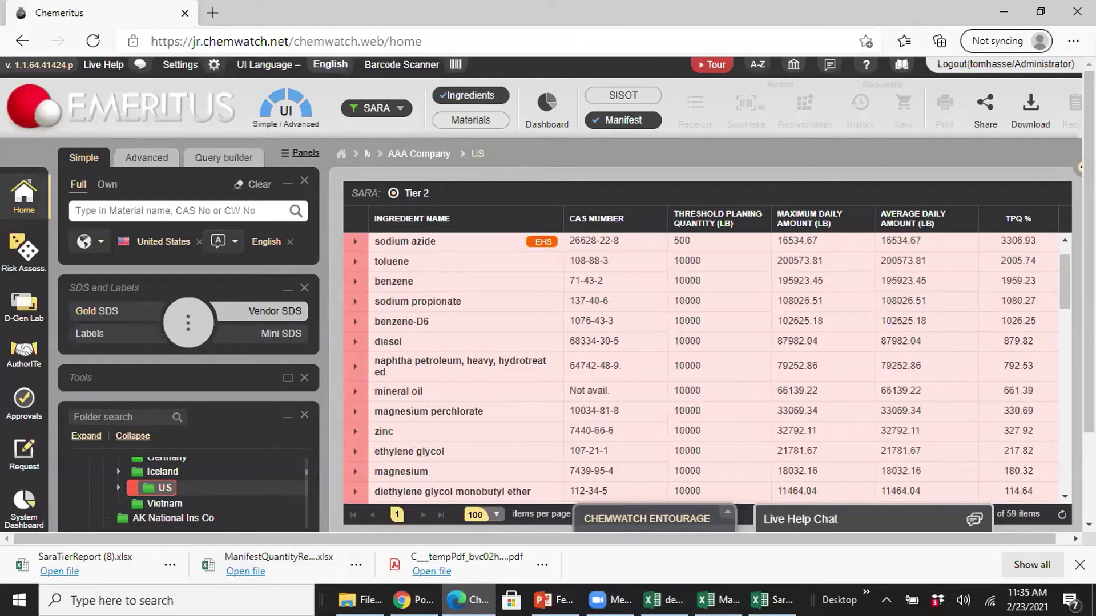
key("alt+Tab")
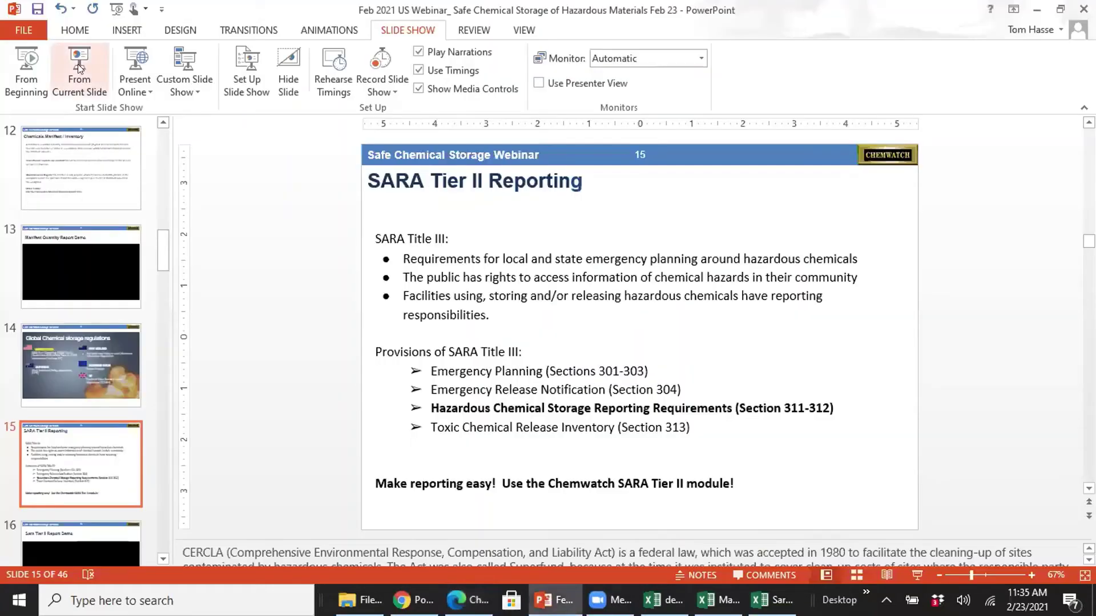
left_click(72, 61)
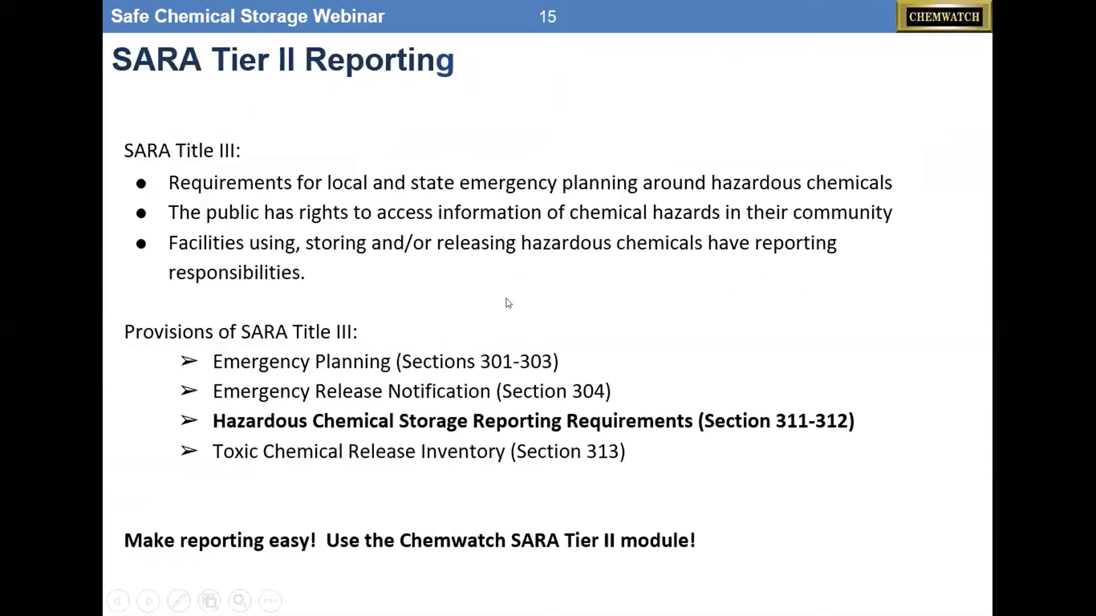
left_click(510, 304)
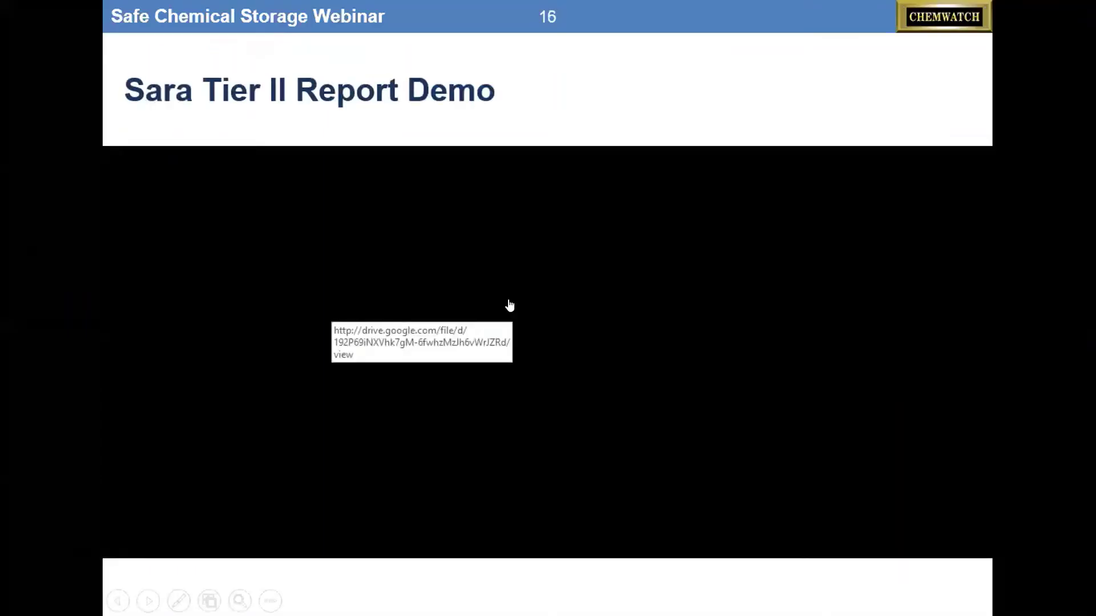
key("Left")
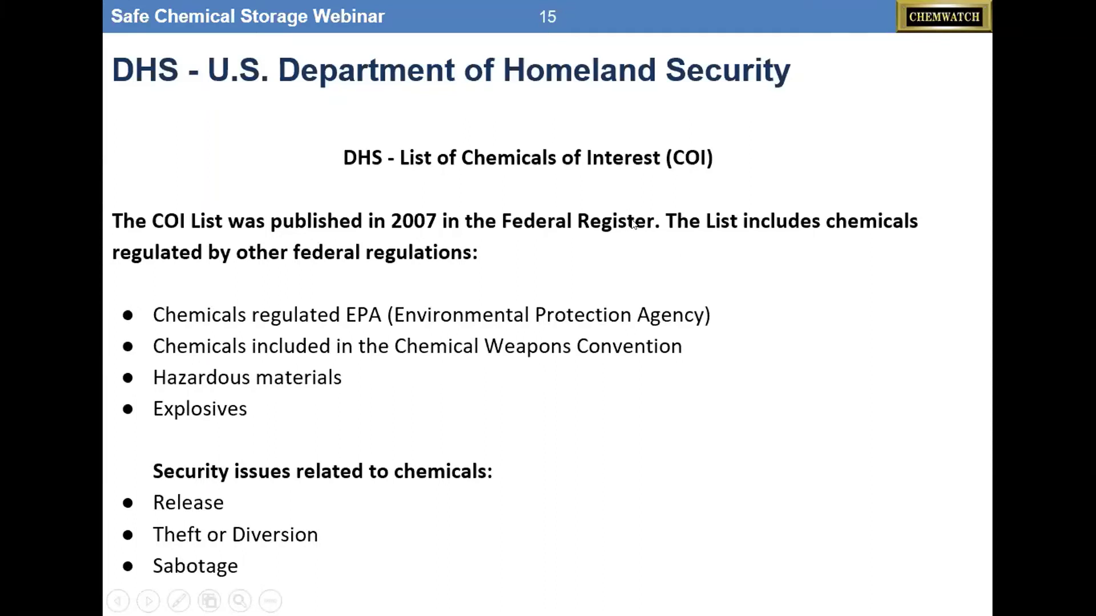
key("Escape")
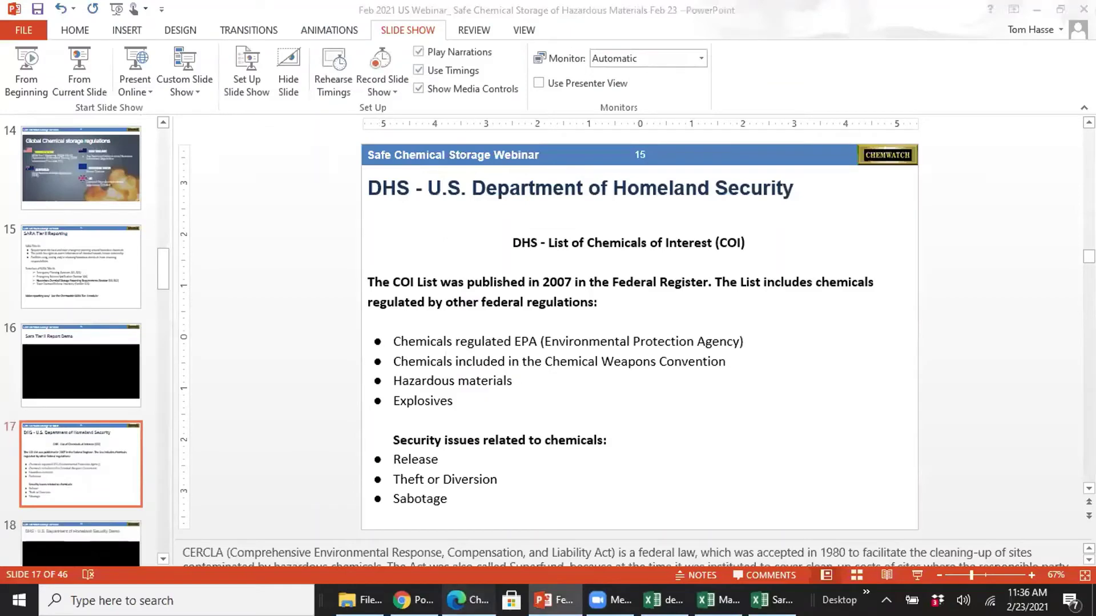
key("alt+Tab")
Try to filter the US folder's manifest by US DHS Chemicals
left_click(400, 116)
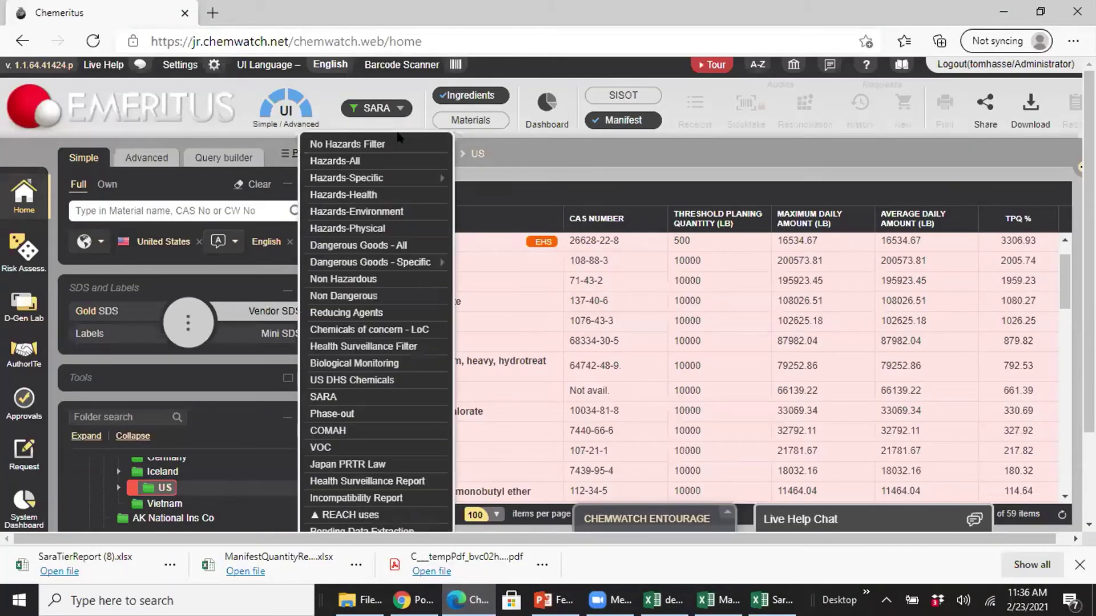
scroll(368, 396, "down", 2)
scroll(368, 396, "down", 1)
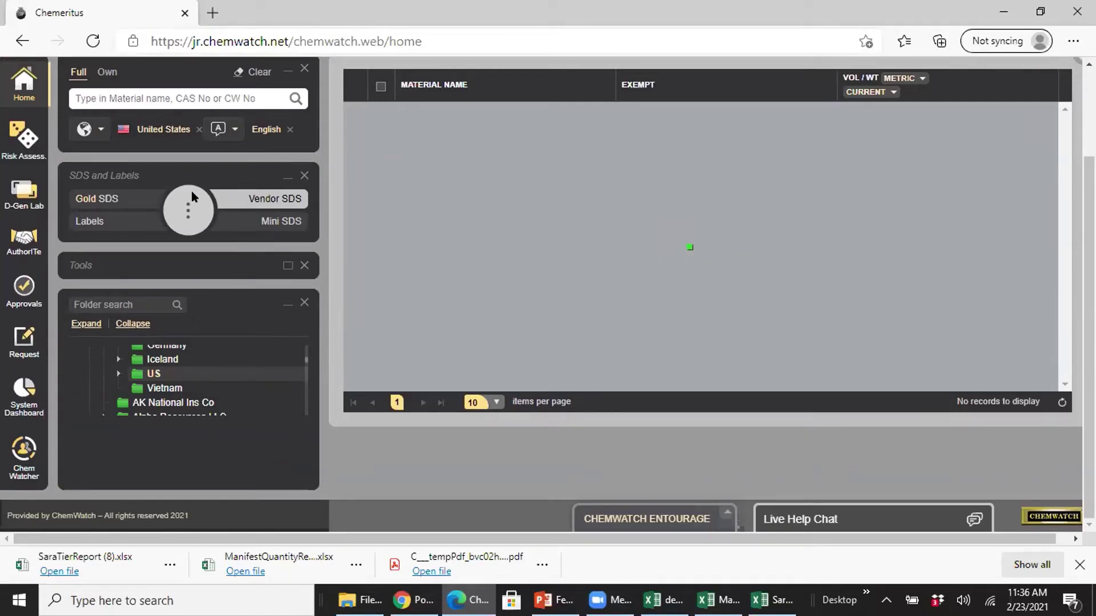
scroll(210, 371, "down", 2)
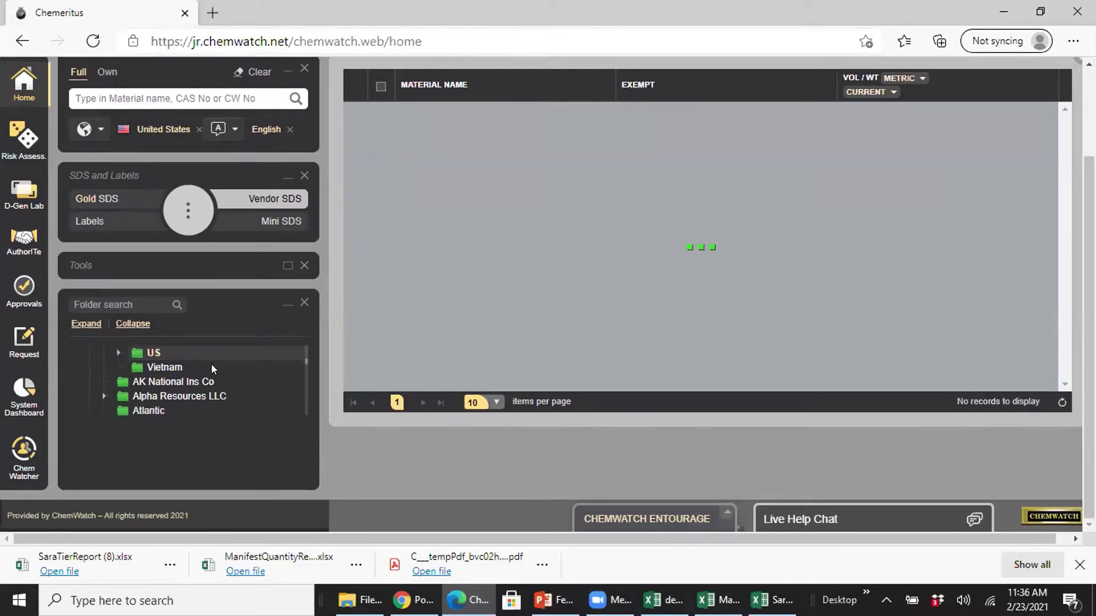
scroll(211, 365, "up", 1)
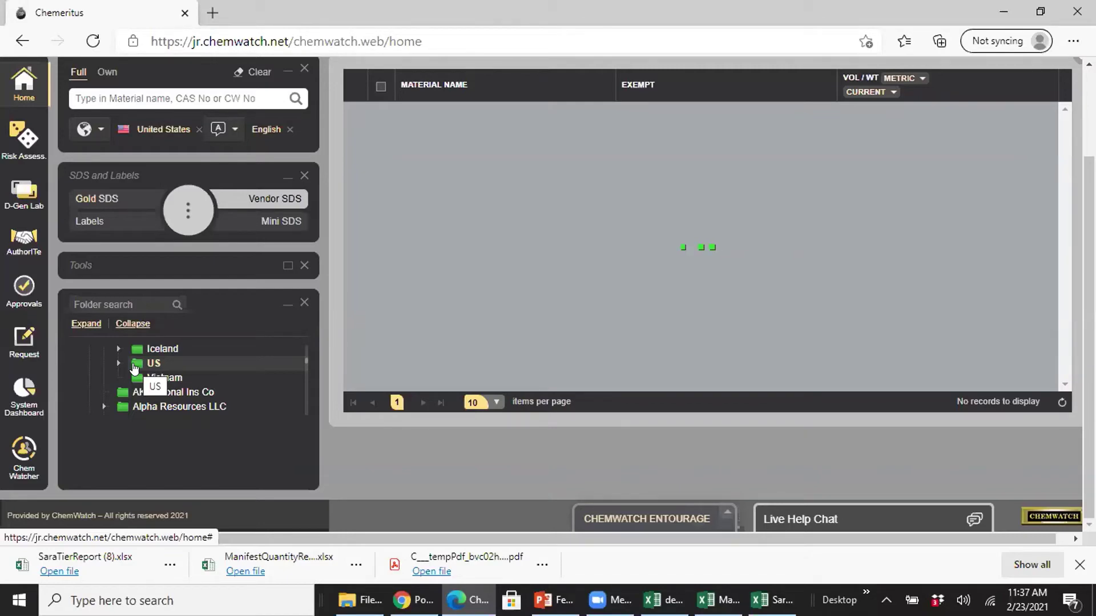
scroll(197, 402, "up", 1)
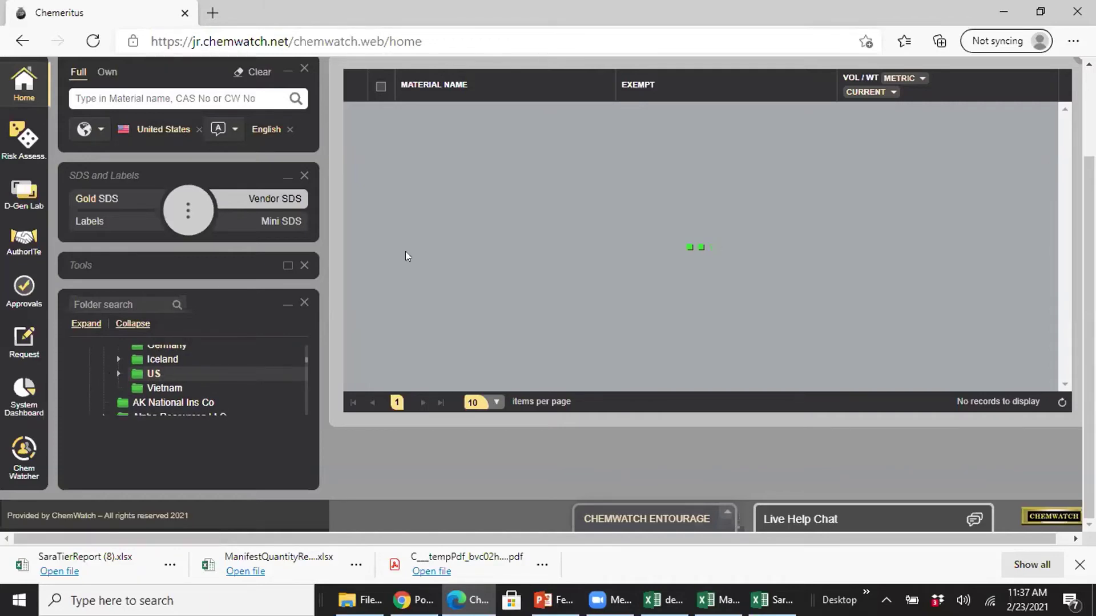
scroll(407, 254, "up", 2)
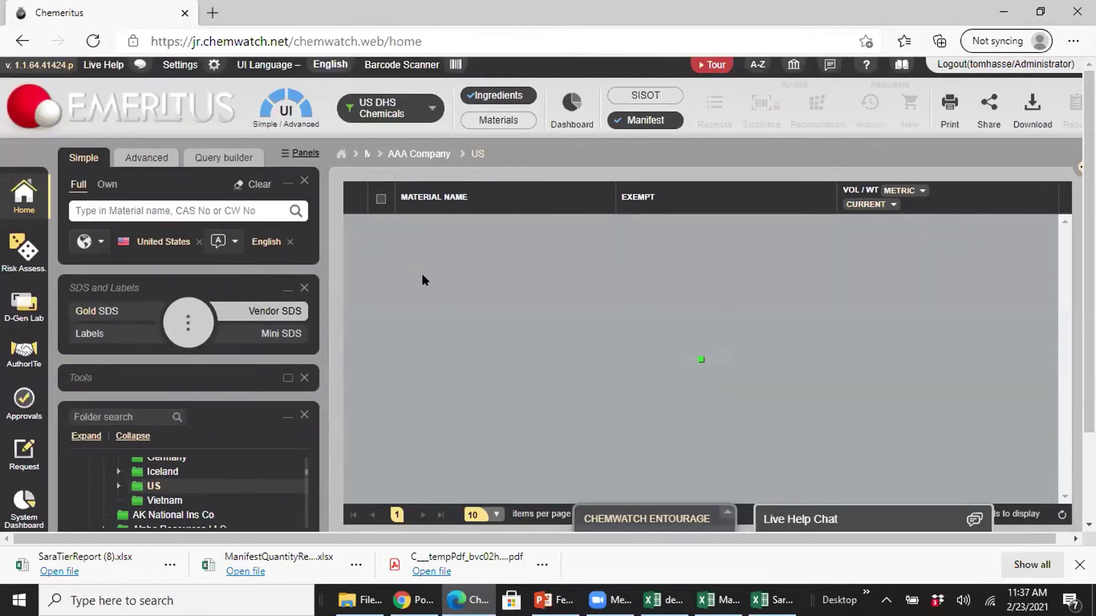
scroll(432, 308, "down", 1)
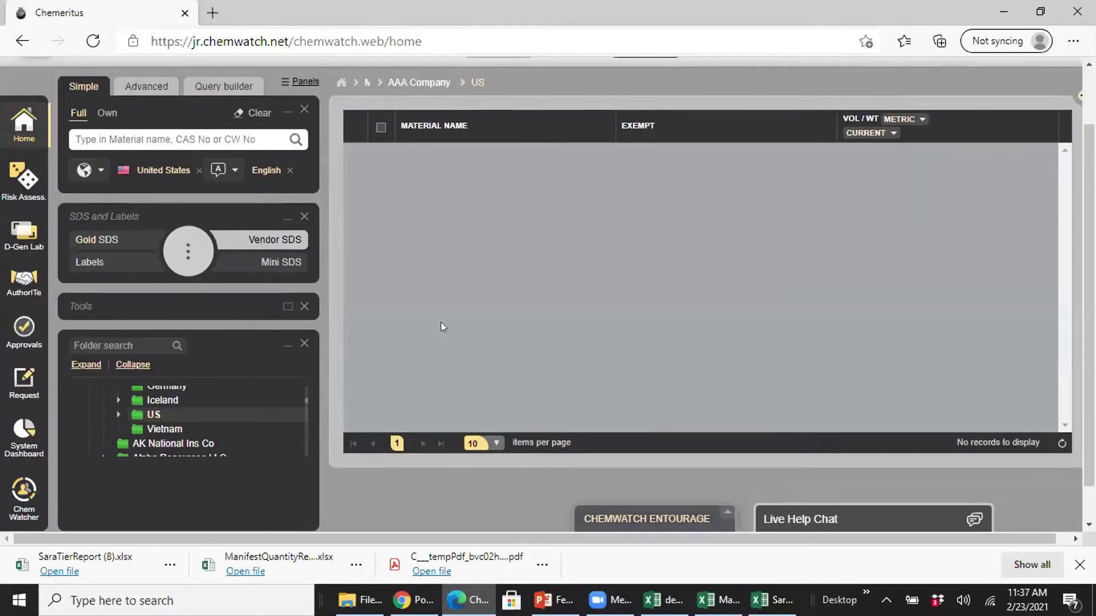
scroll(441, 322, "up", 1)
Turn off the manifest filter and open the Michigan subfolder inside the US folder
left_click(435, 113)
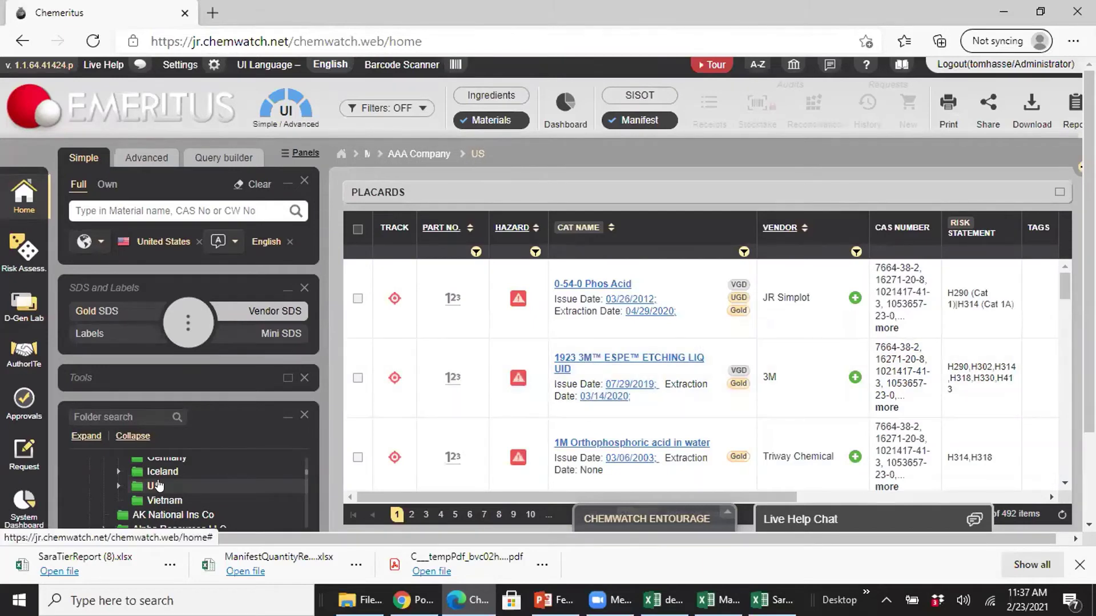
scroll(136, 486, "down", 1)
left_click(118, 476)
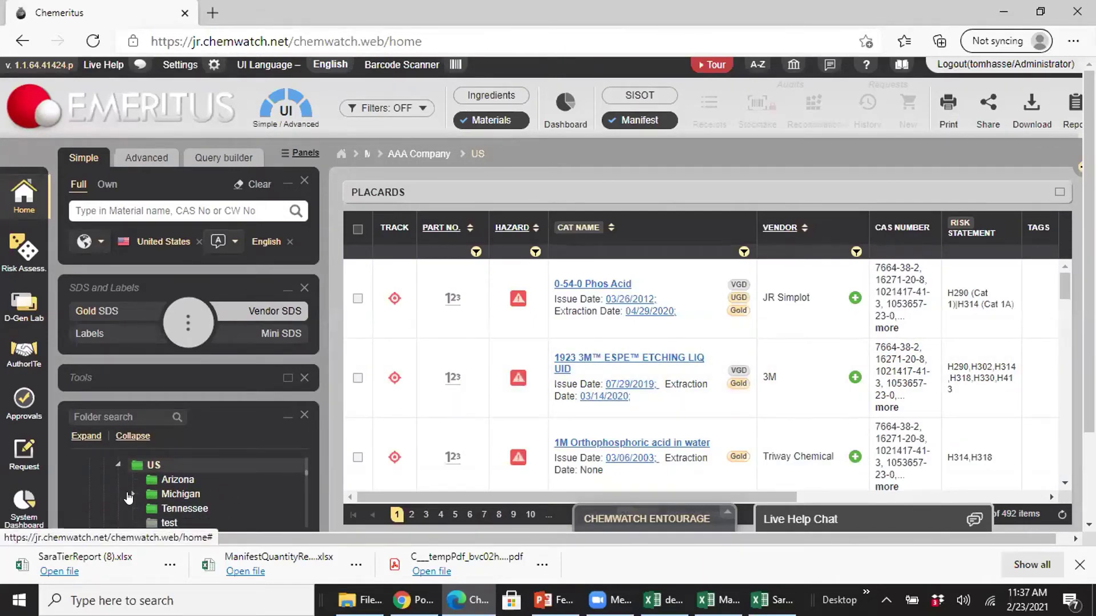
left_click(161, 496)
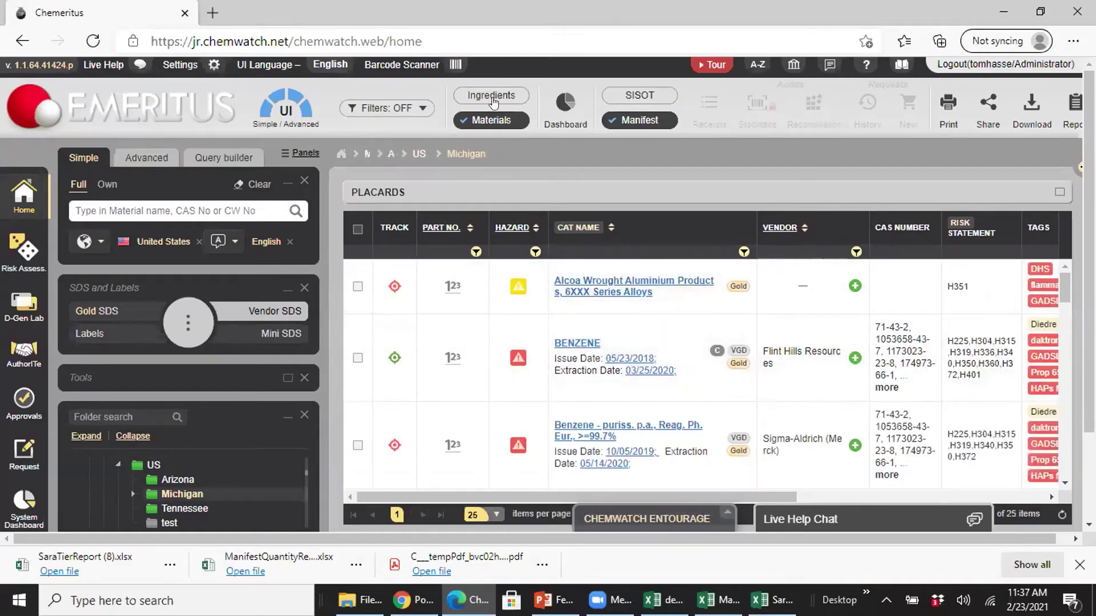
Filter the Michigan folder's manifest by US DHS Chemicals and download the DHS chemicals report
left_click(422, 108)
scroll(354, 240, "down", 2)
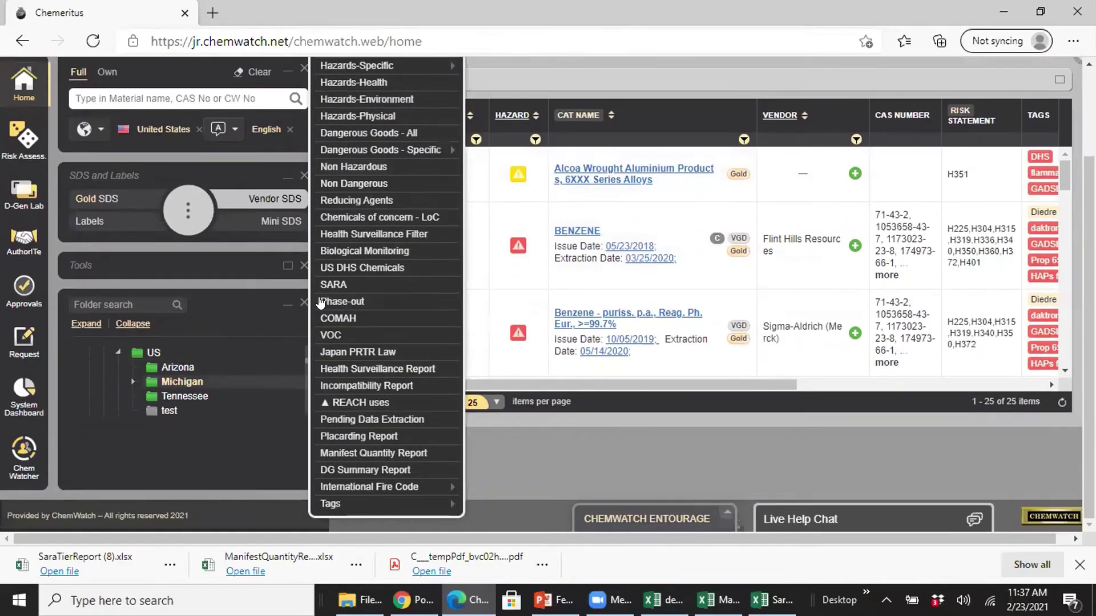
left_click(344, 270)
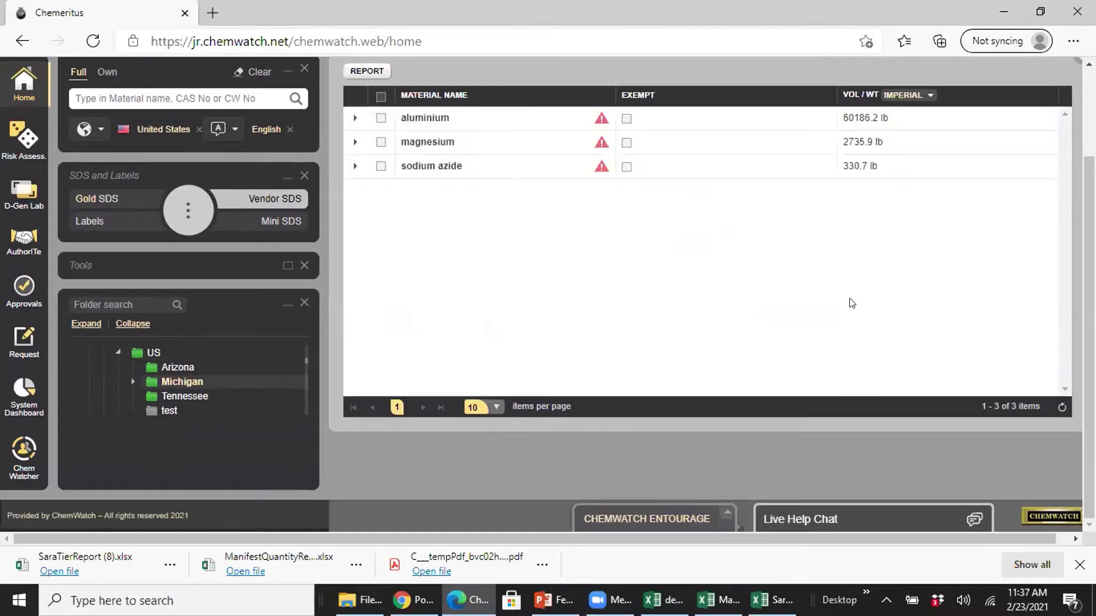
scroll(872, 300, "up", 2)
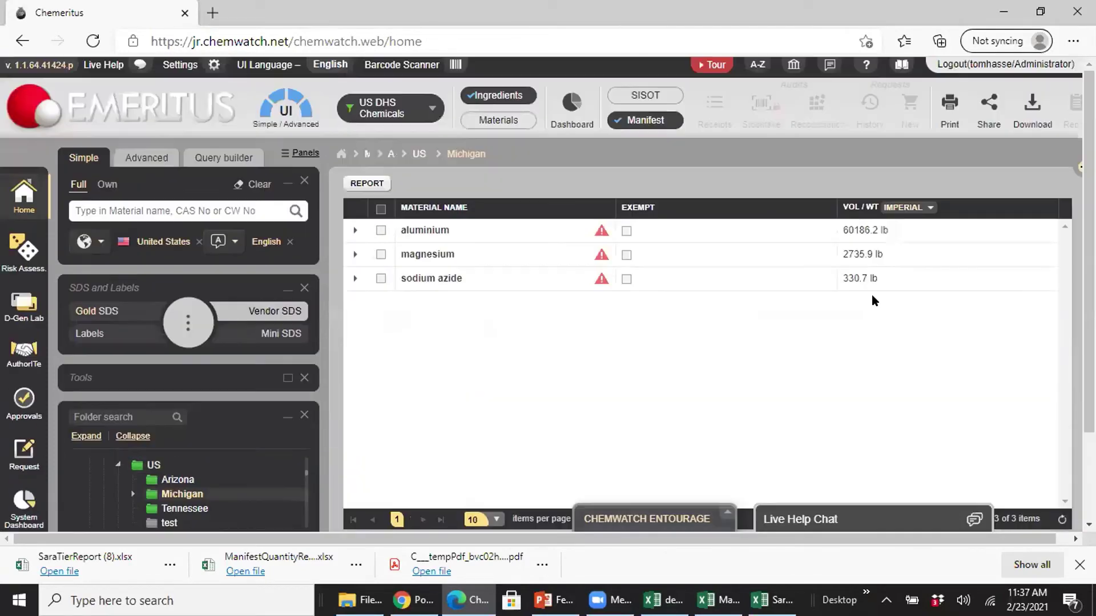
left_click(1032, 105)
left_click(366, 183)
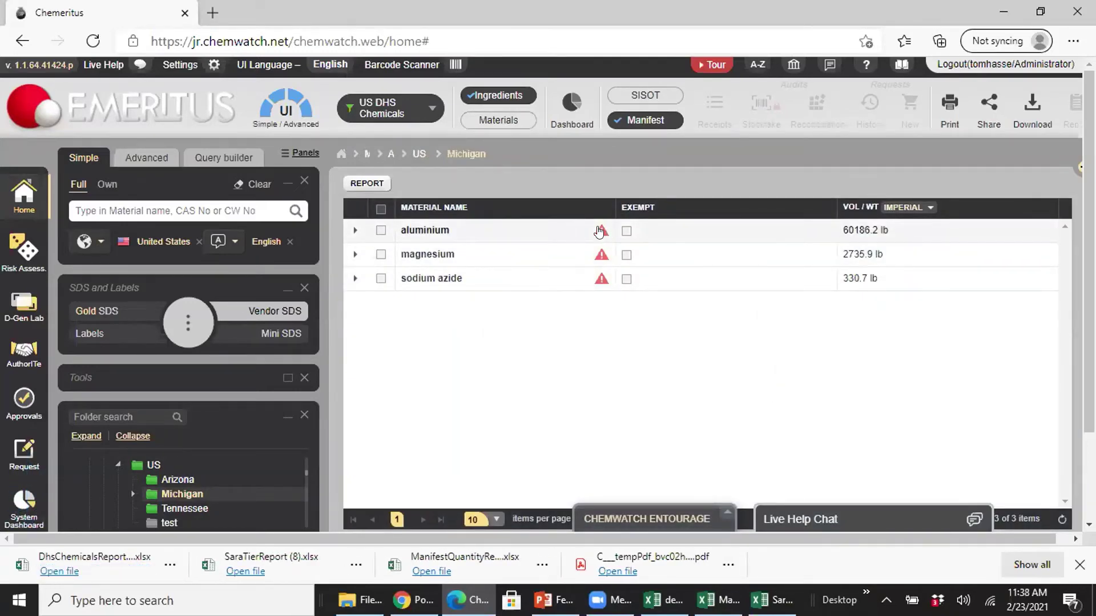
Check the DHS security issue details for aluminium, magnesium and sodium azide
left_click(600, 231)
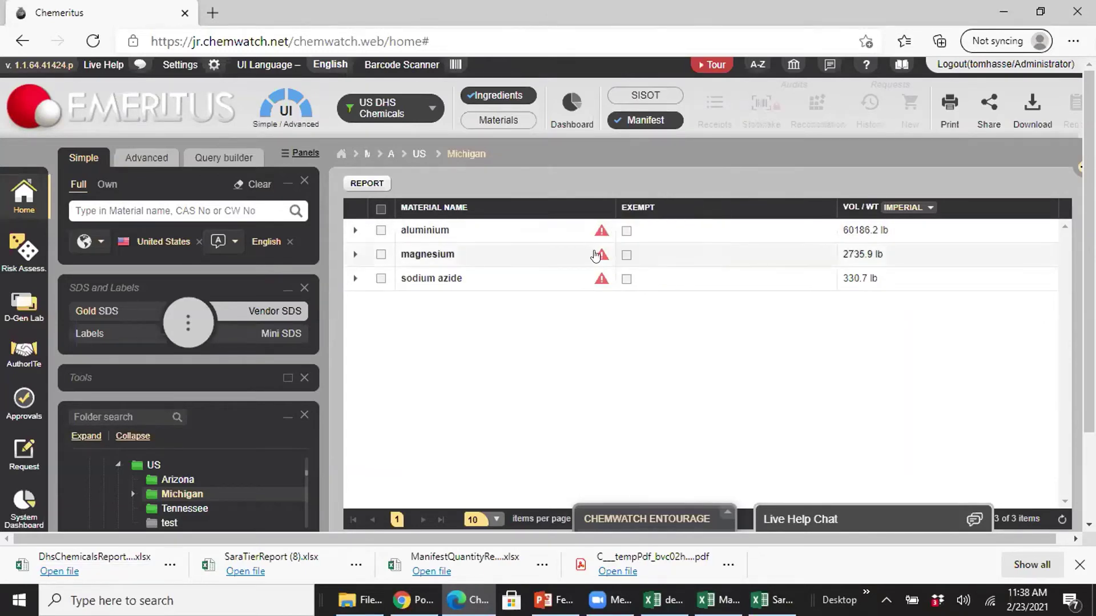
mouse_move(600, 252)
mouse_move(599, 280)
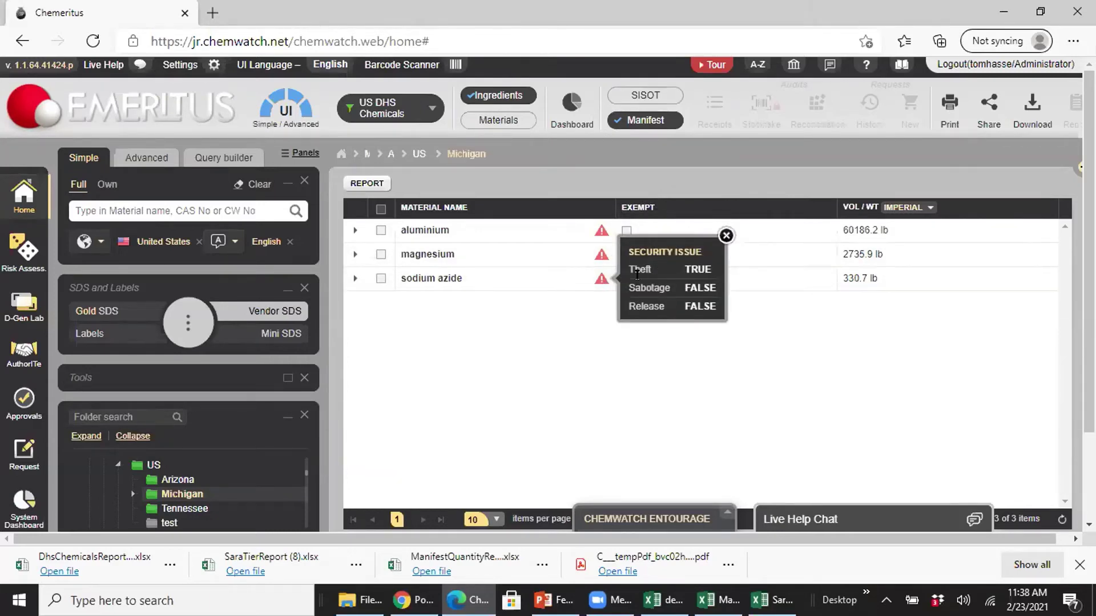
Open the downloaded DHS chemicals report in Excel, enable editing and review its theft thresholds, security issues and ingredient volumes
left_click(59, 572)
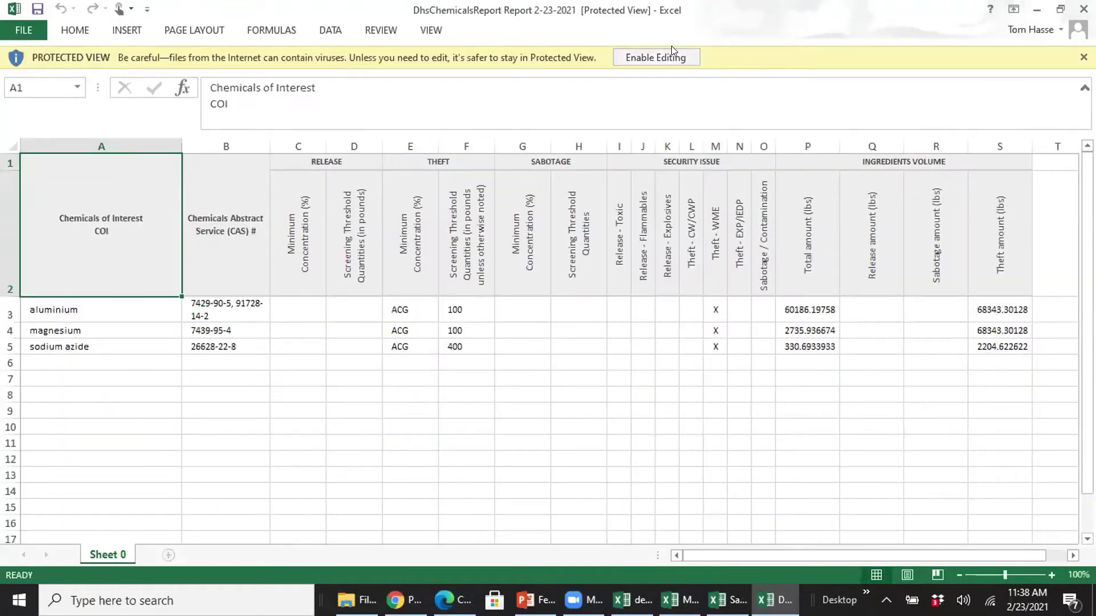
left_click(667, 64)
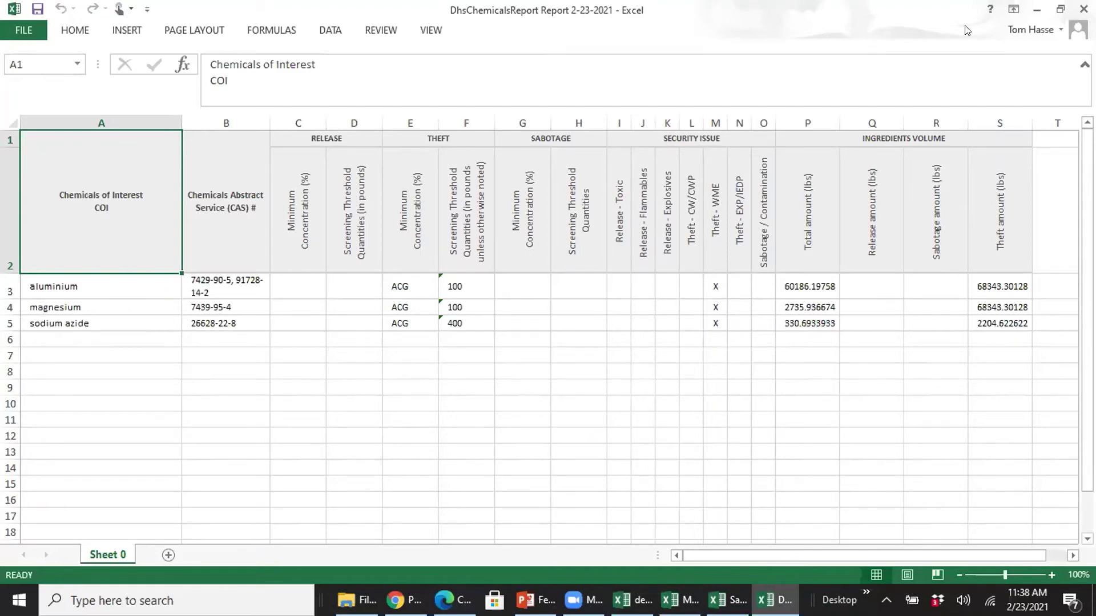
left_click(1035, 10)
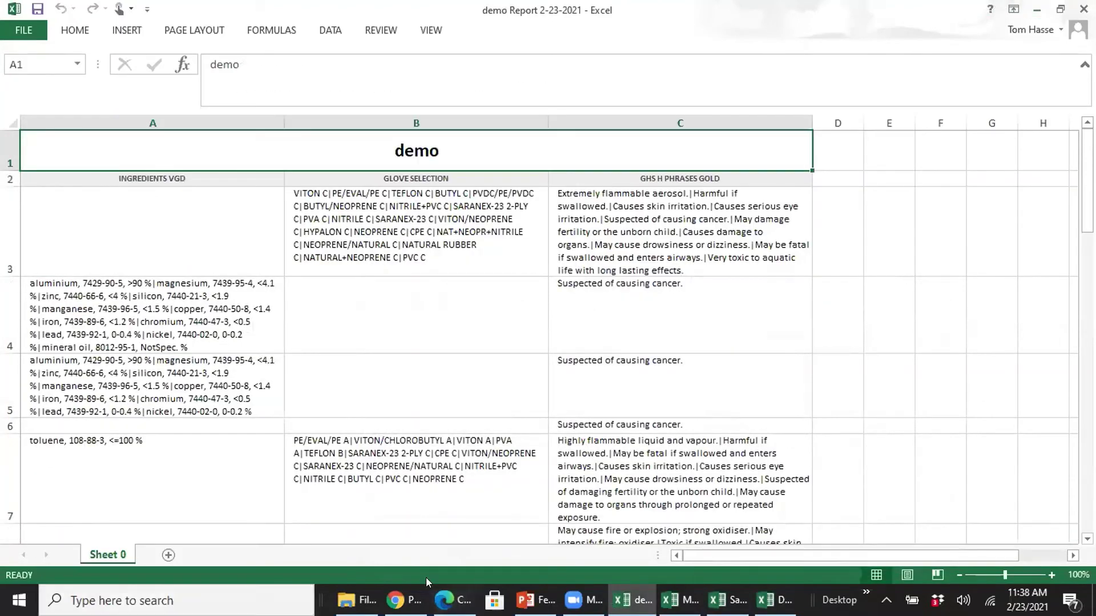
left_click(460, 601)
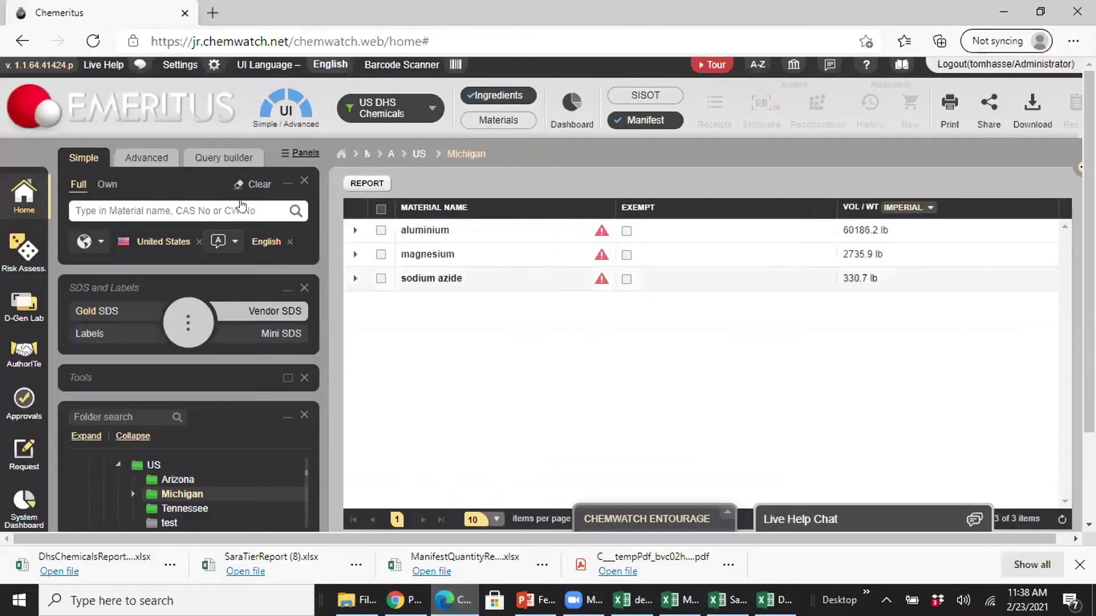
Switch to PowerPoint and present the slides from the DHS Chemicals of Interest slide through the International Fire Code slide
left_click(537, 600)
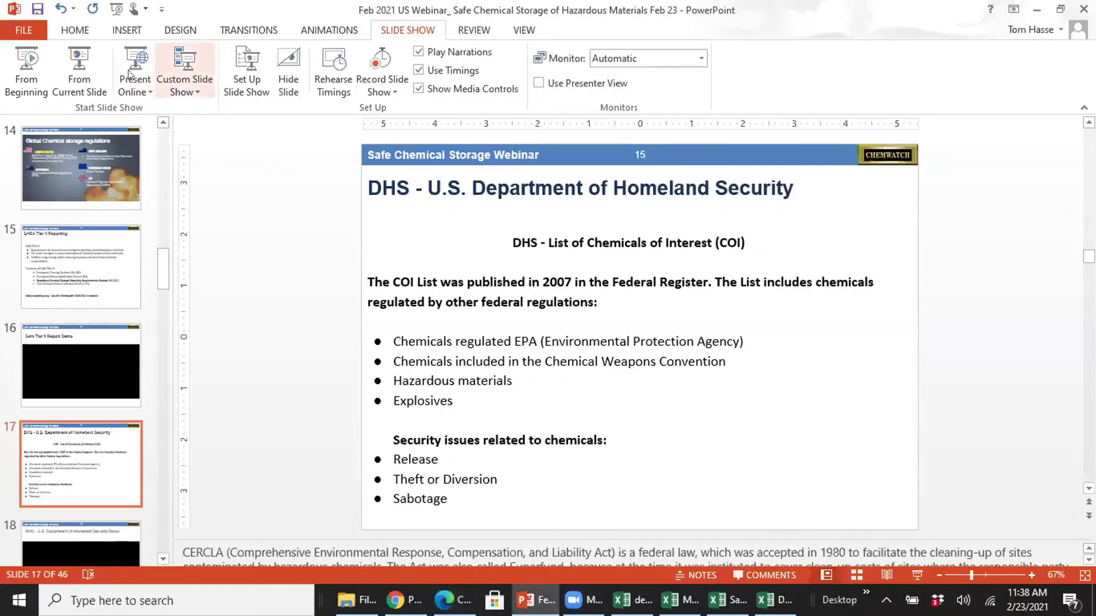
left_click(73, 60)
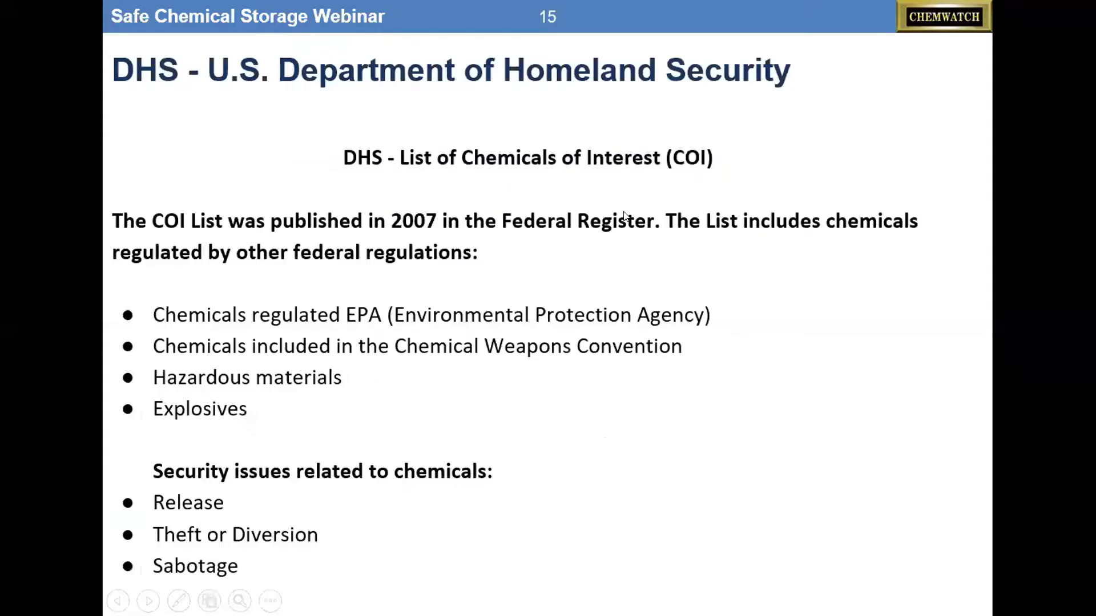
left_click(624, 211)
left_click(625, 215)
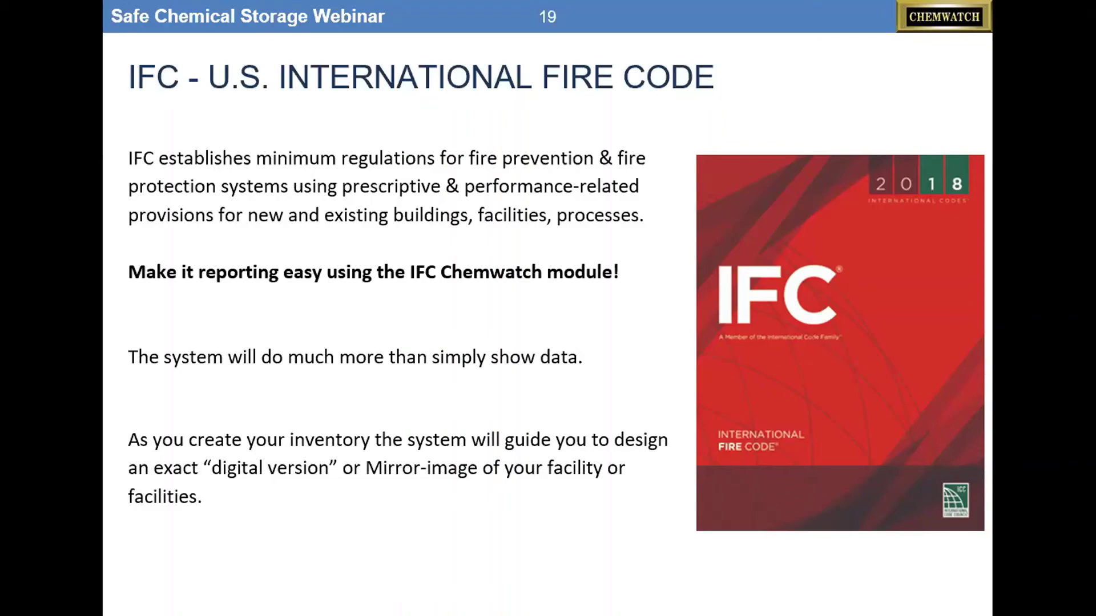
key("Escape")
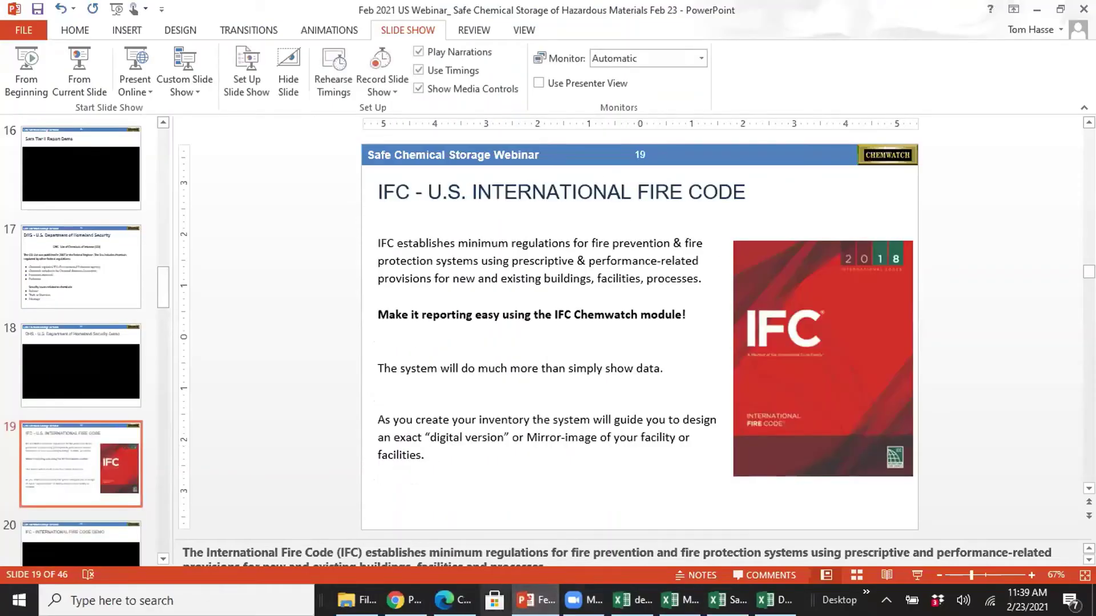
Return to Chemeritus and examine the IFC floor level, sprinkled and controlled settings in the new folder form without saving
left_click(448, 601)
scroll(188, 457, "down", 1)
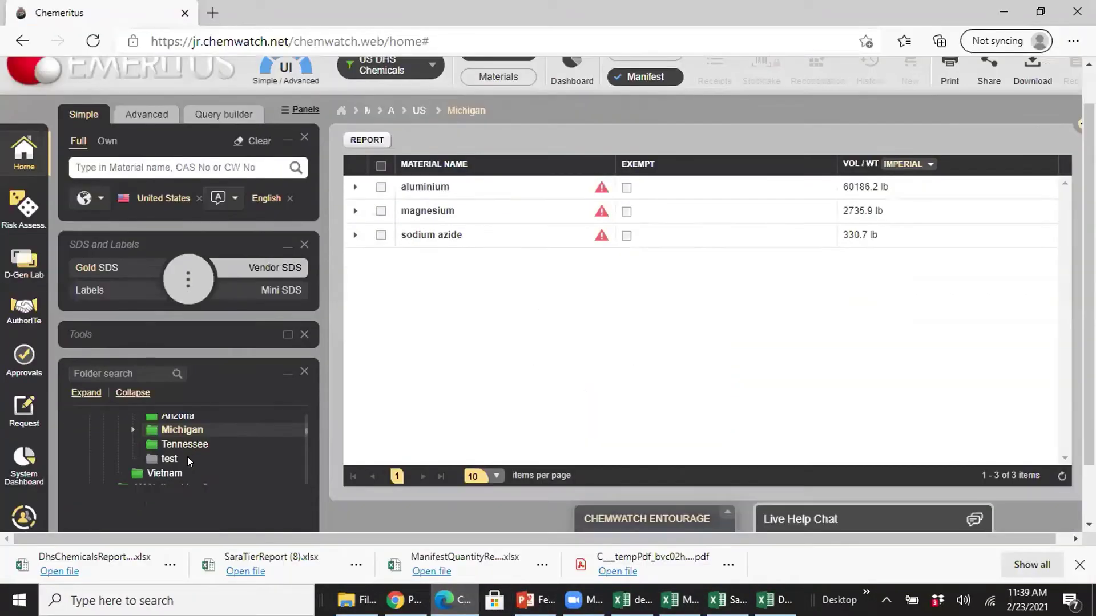
right_click(148, 420)
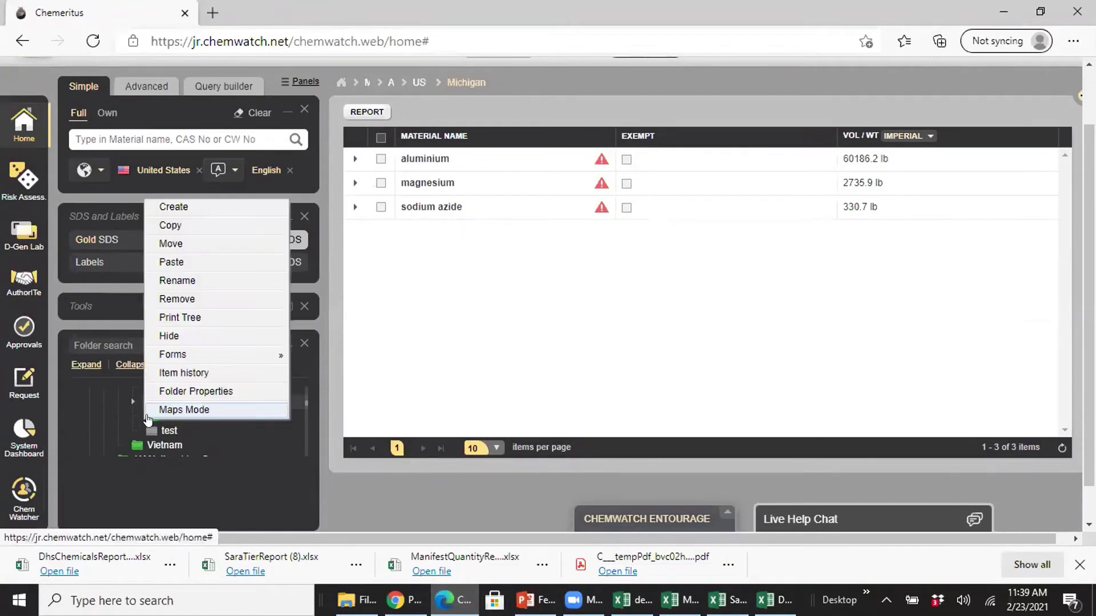
left_click(174, 207)
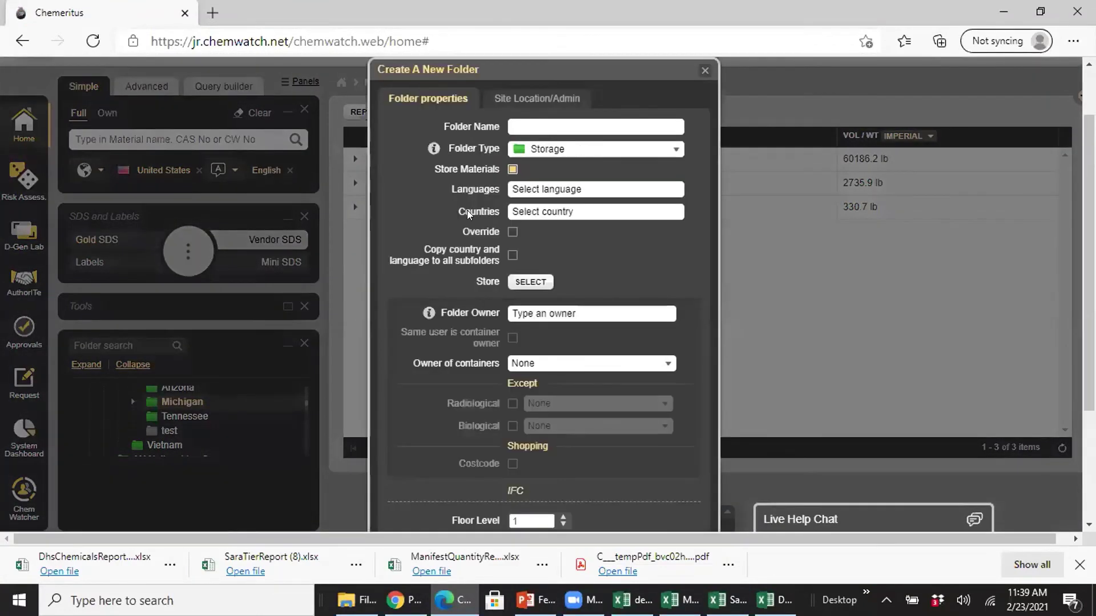
scroll(565, 289, "down", 3)
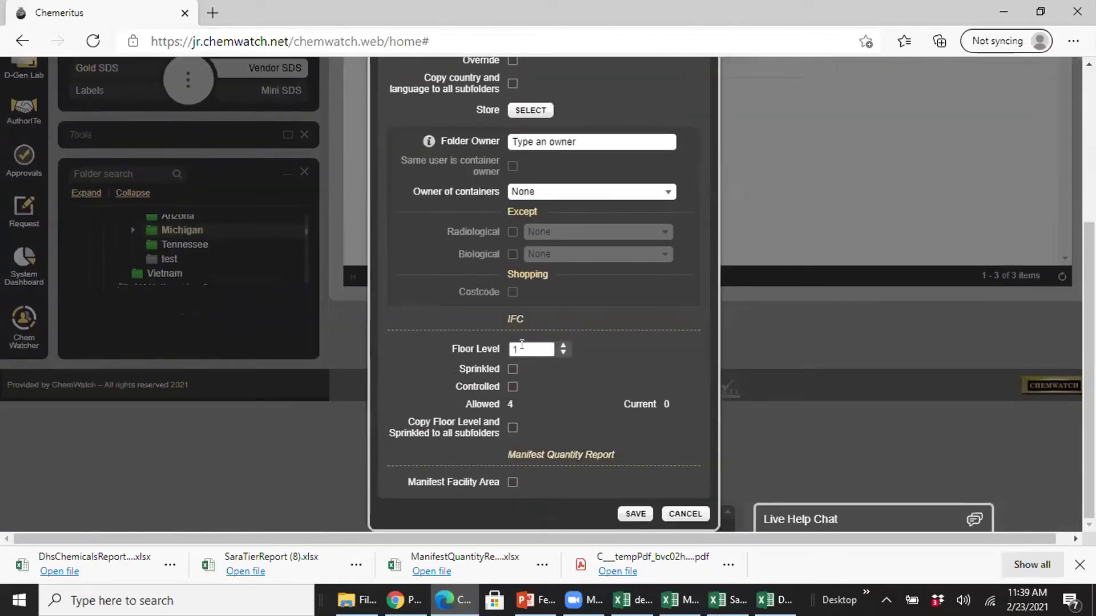
left_click(562, 346)
left_click(563, 352)
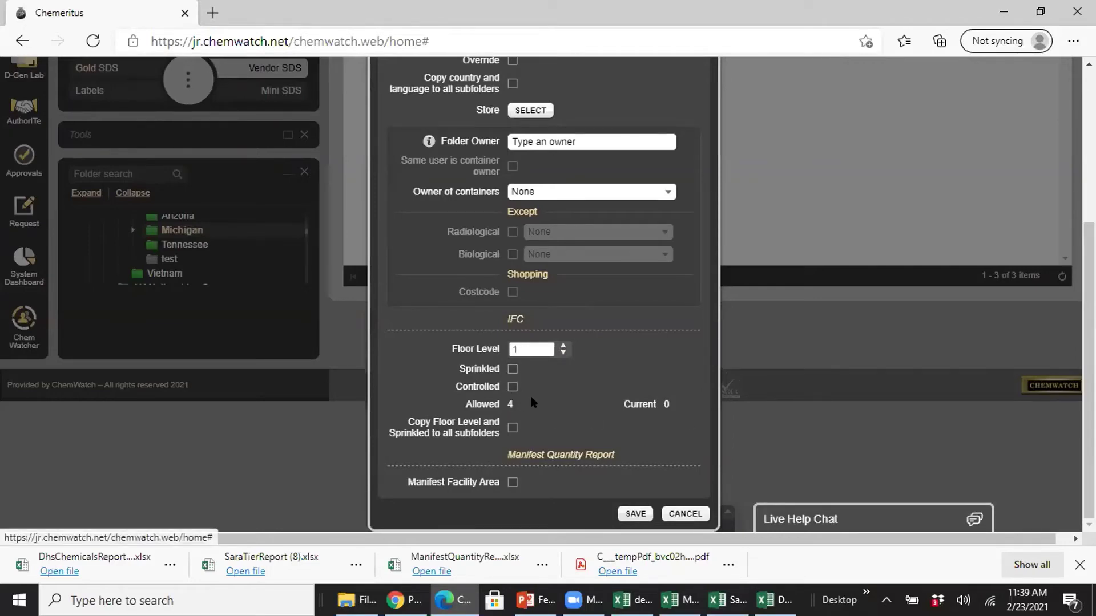
scroll(530, 393, "up", 4)
key("Escape")
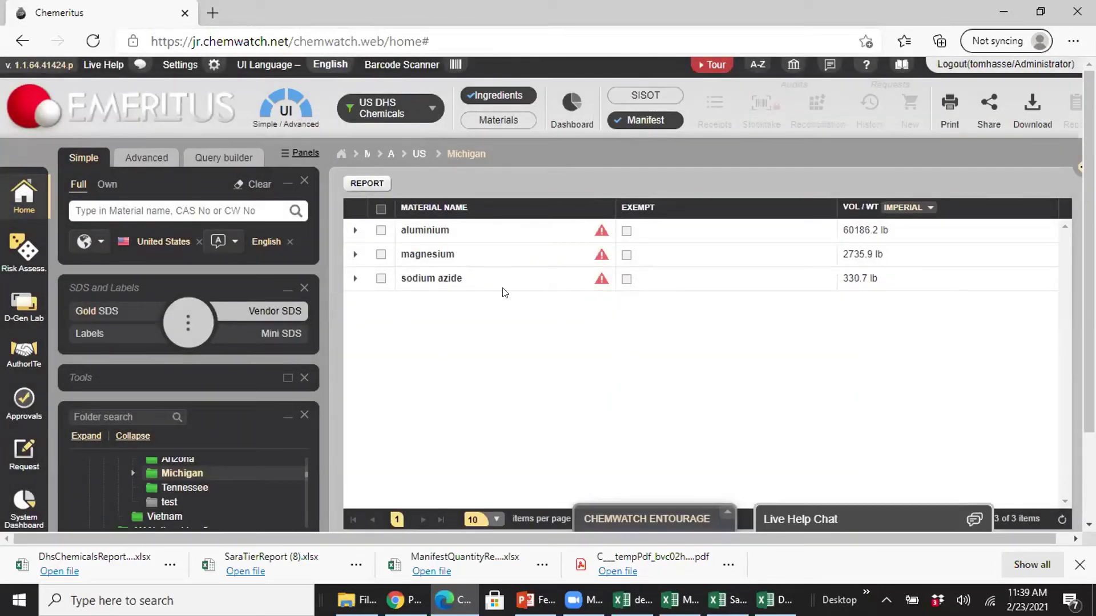
Filter the Michigan folder's manifest by the International Fire Code storage option Physical Hazard Indoor
left_click(425, 109)
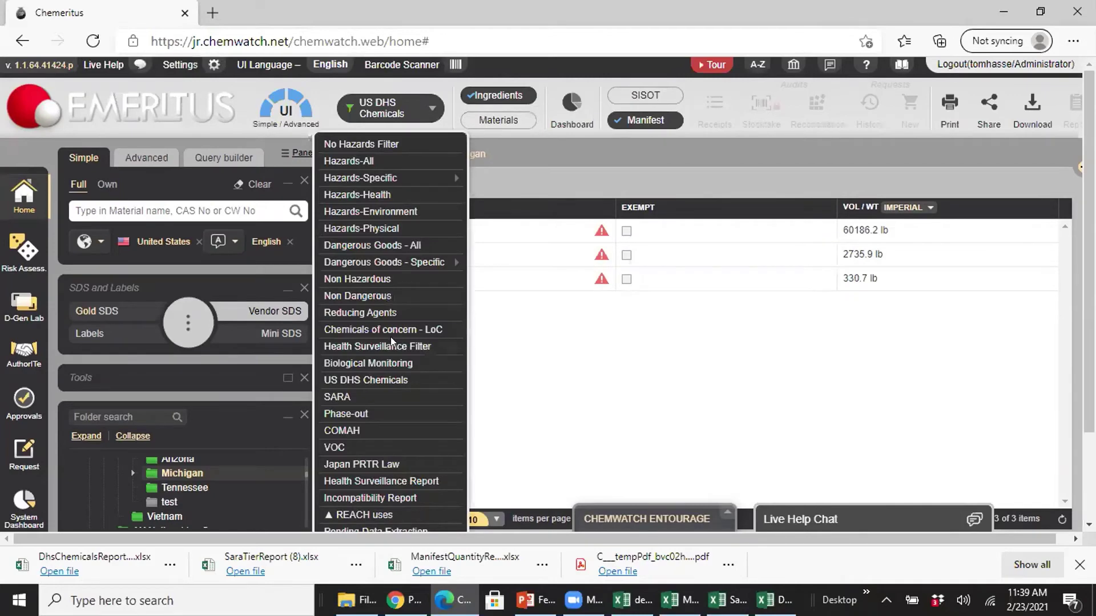
scroll(391, 342, "down", 2)
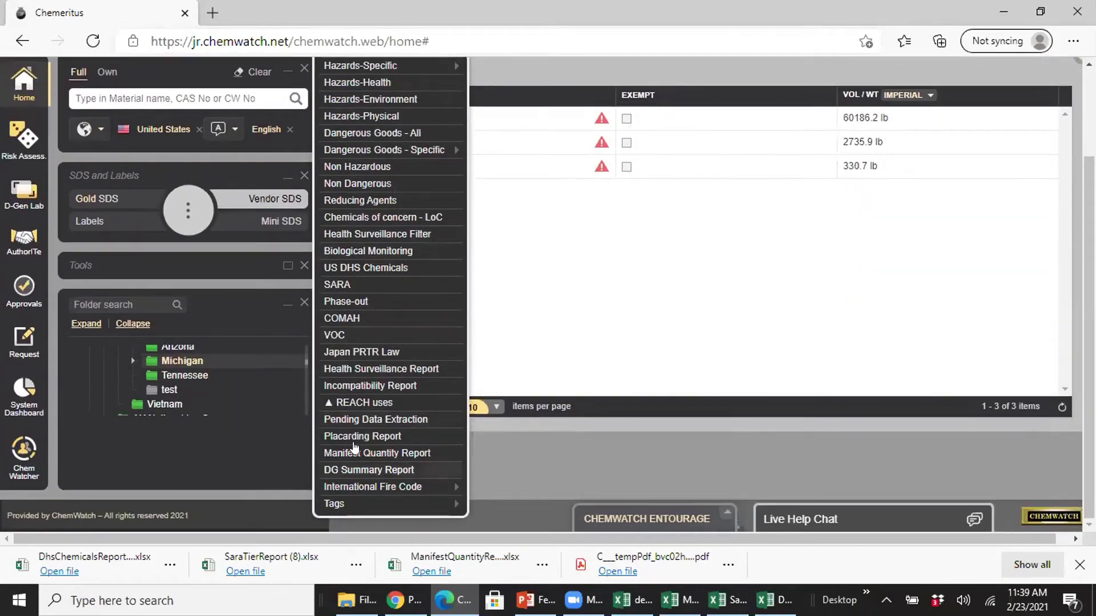
mouse_move(400, 487)
mouse_move(514, 487)
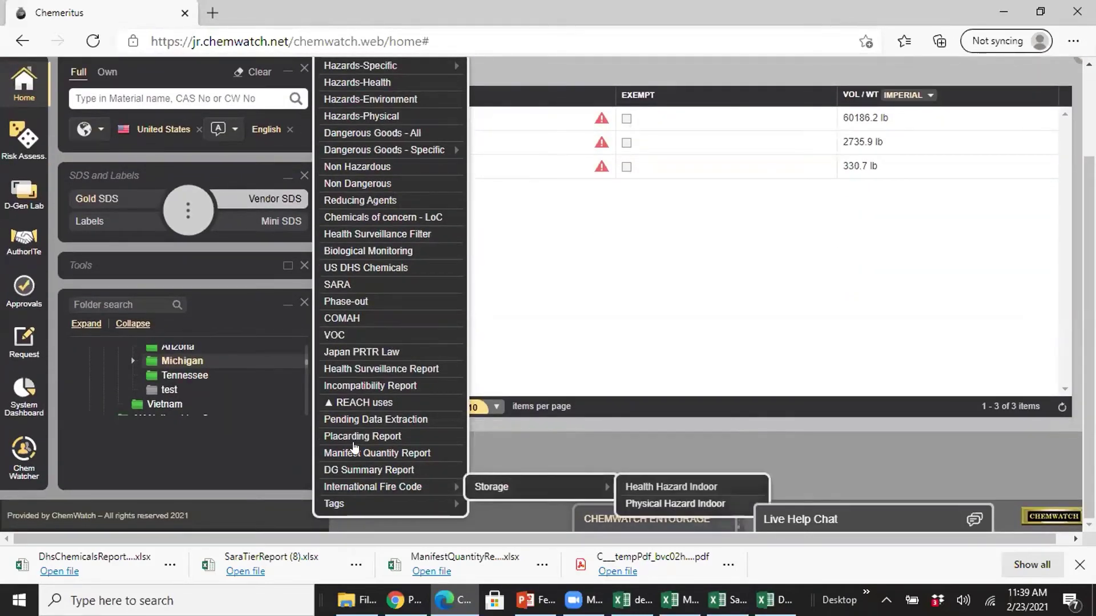
left_click(752, 315)
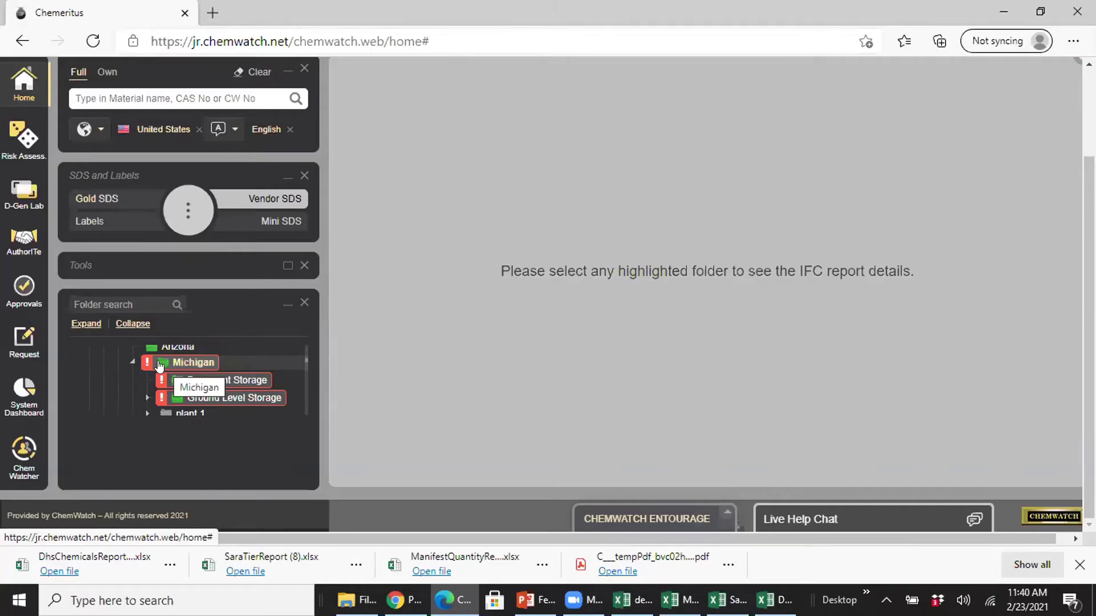
View the IFC report for Ground Level Storage and check which materials make up its flammable liquid entry
left_click(173, 398)
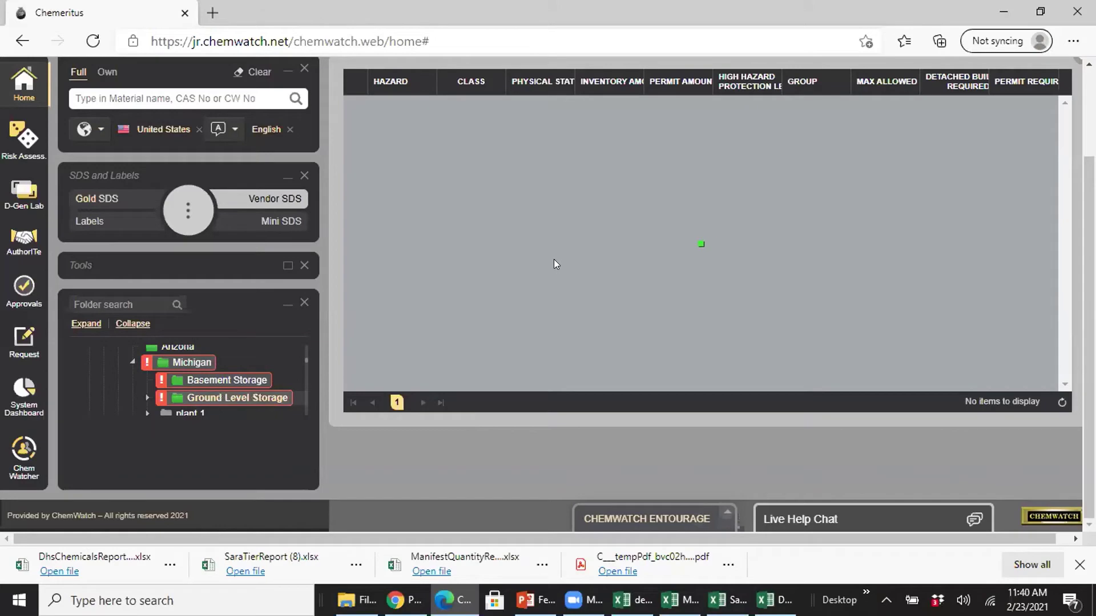
scroll(623, 279, "up", 1)
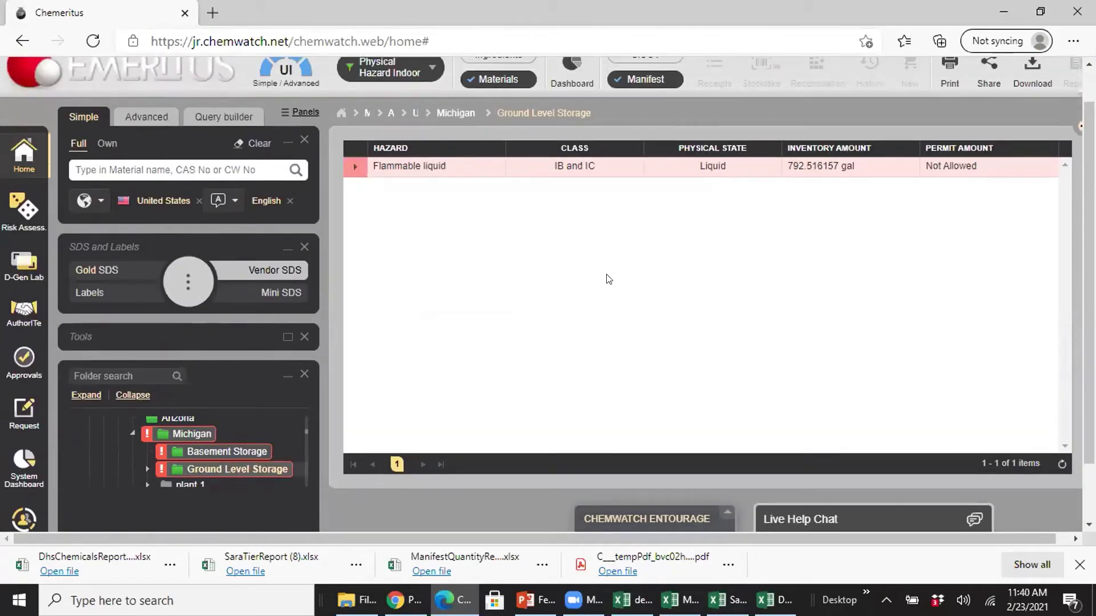
left_click(354, 166)
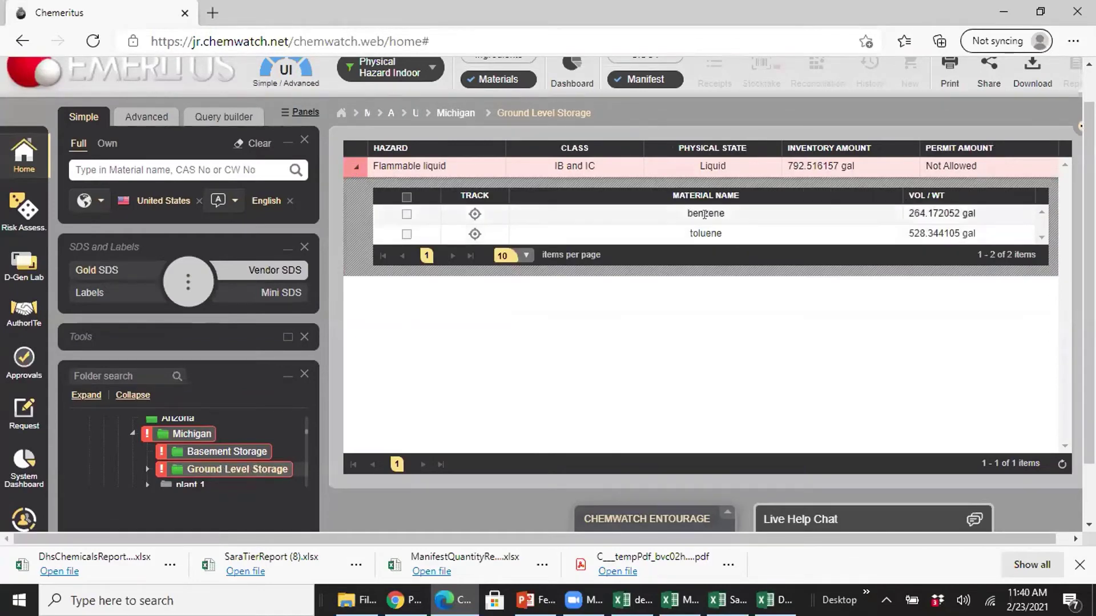
left_click(354, 166)
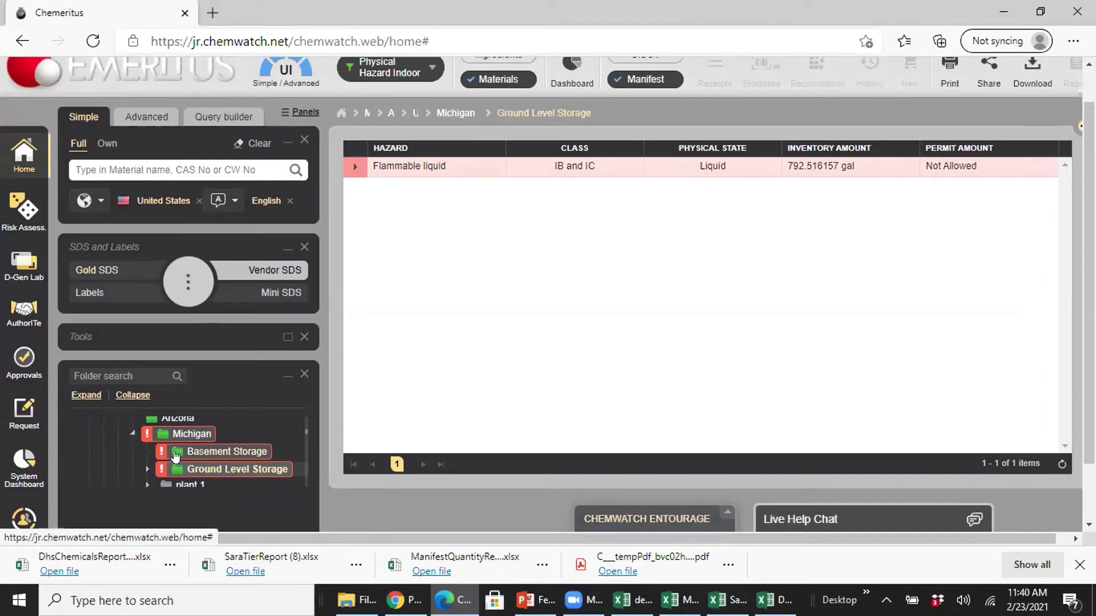
View the IFC report for Basement Storage and check the material behind its flammable liquid entry
left_click(227, 451)
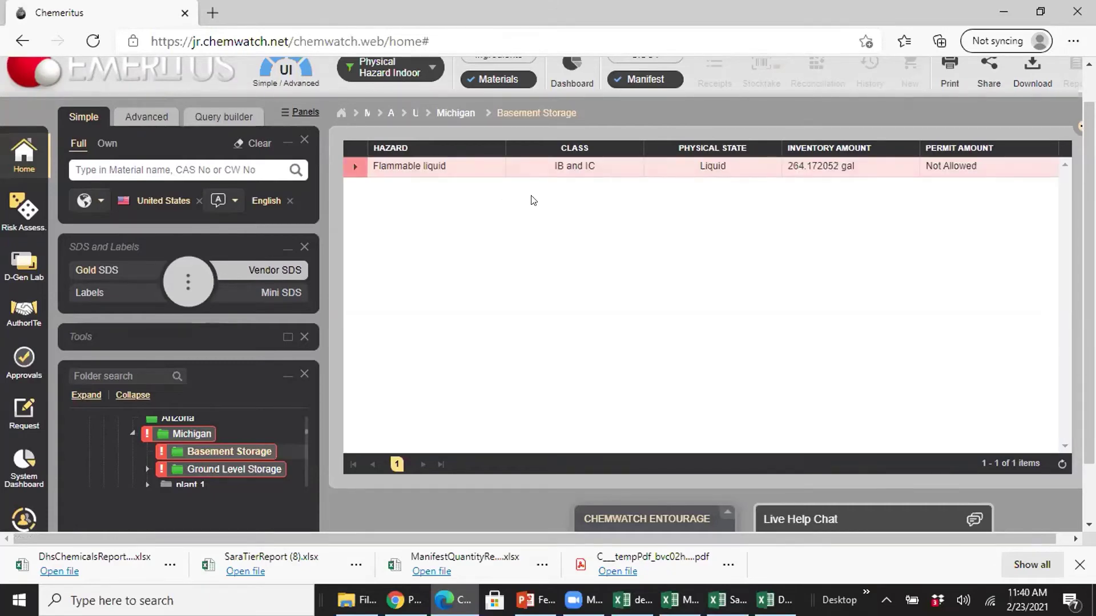
left_click(356, 166)
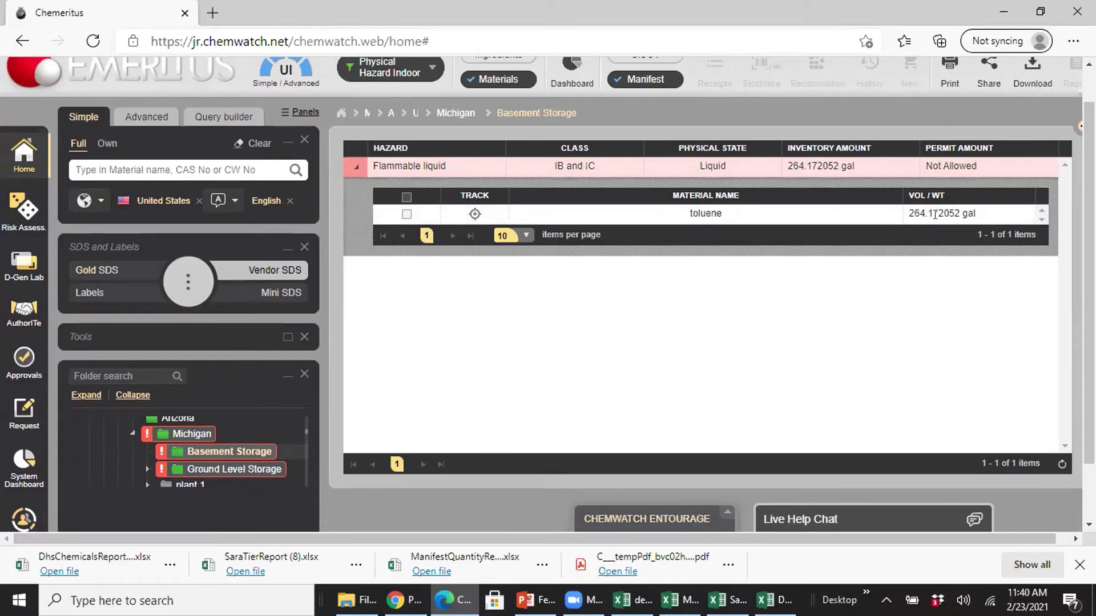
left_click(355, 166)
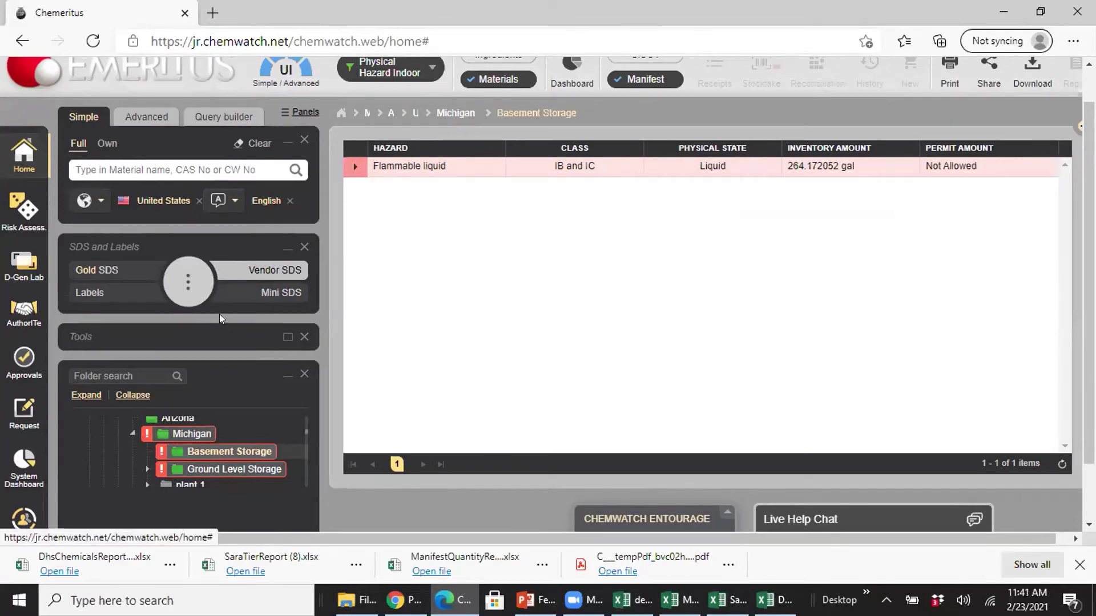
Select the Michigan folder for its IFC report and check the materials listed under flammable liquid
left_click(164, 435)
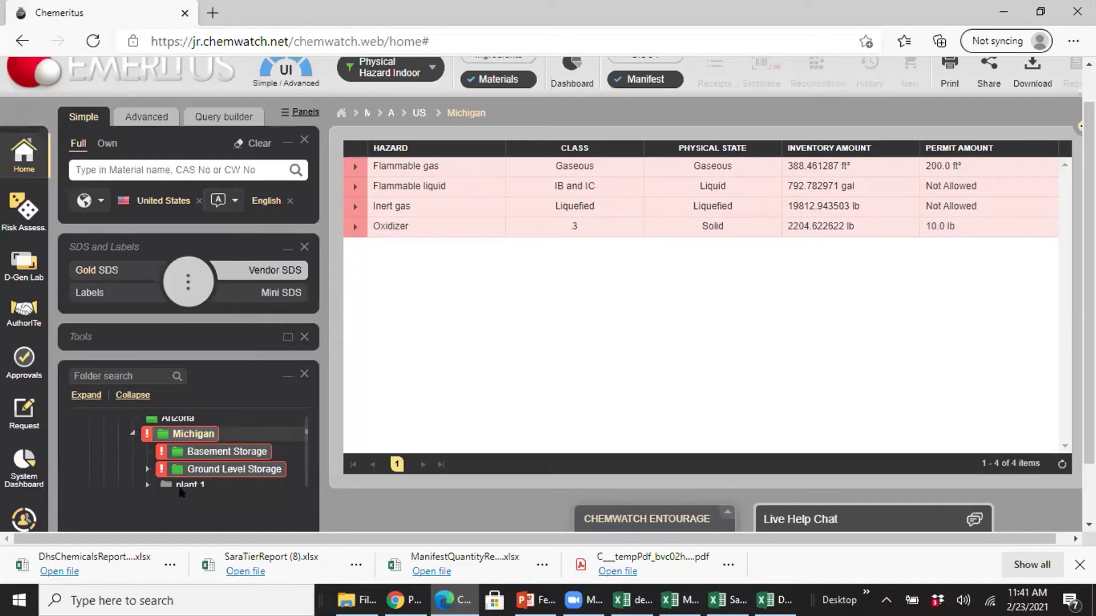
left_click(355, 188)
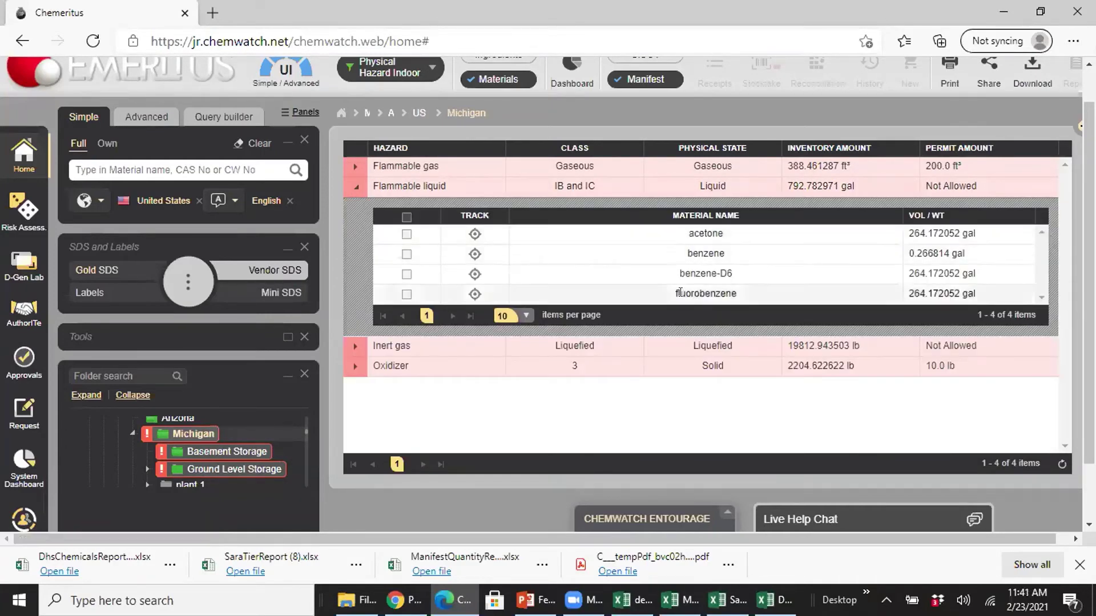
left_click(353, 188)
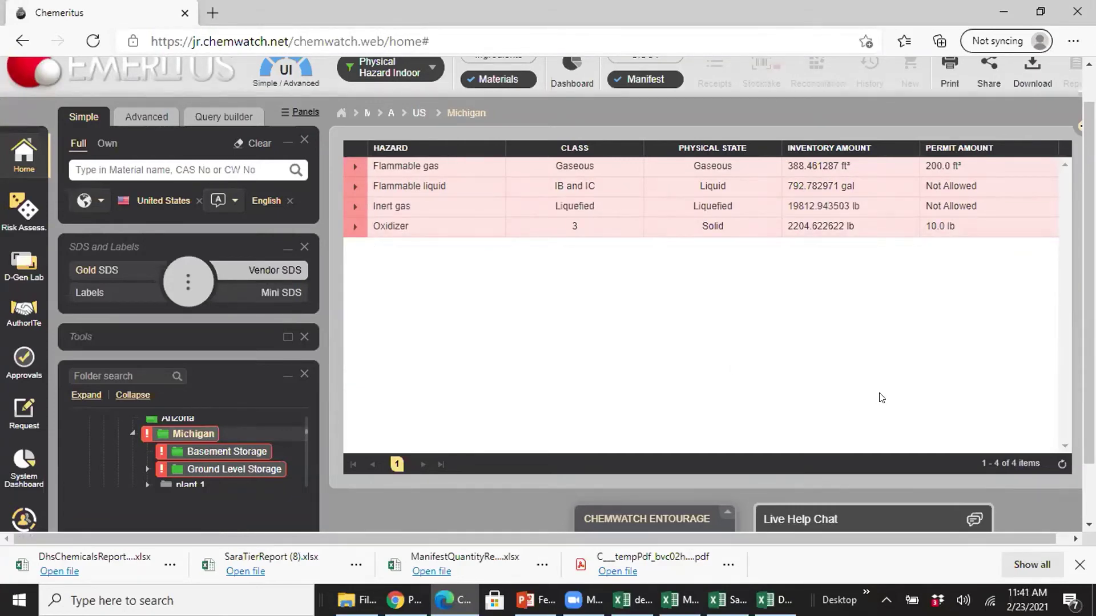
Download the Michigan folder's IFC physical hazard report and open it in Excel with editing enabled
left_click(1031, 71)
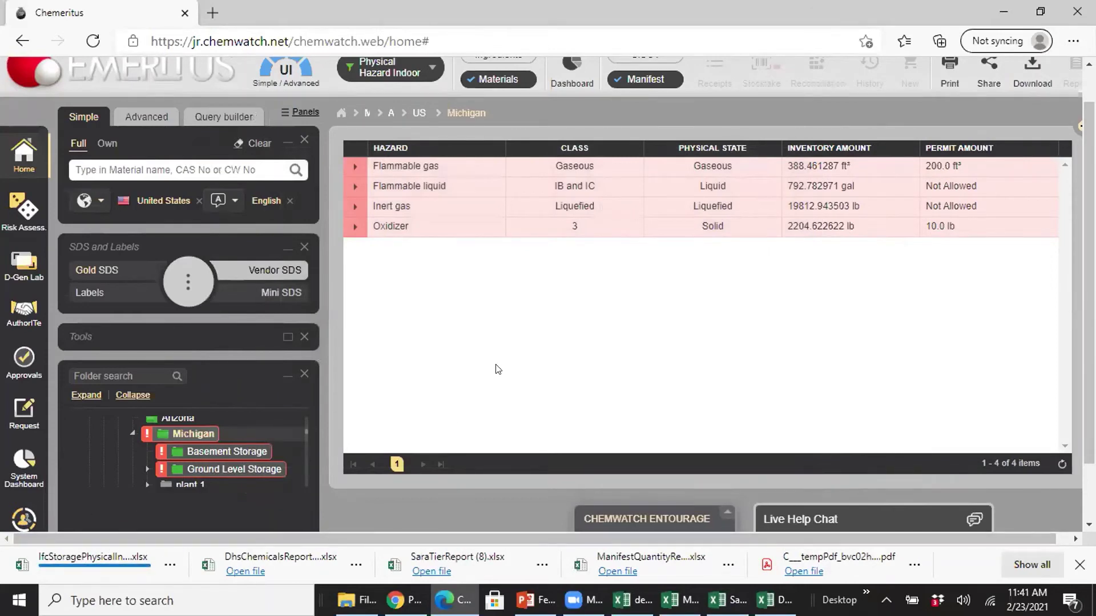
left_click(57, 571)
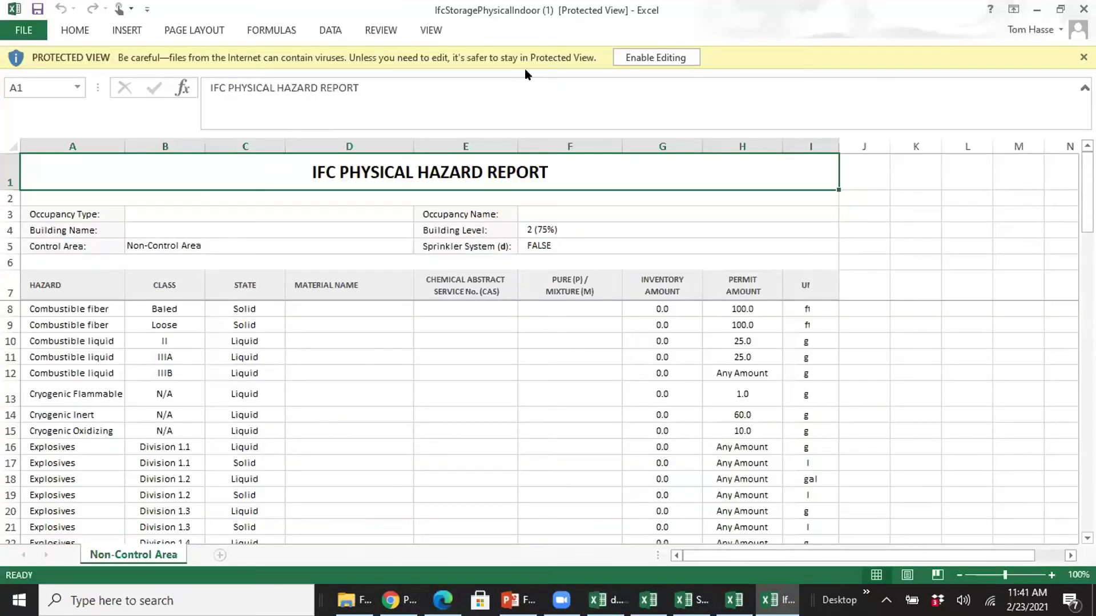
left_click(648, 57)
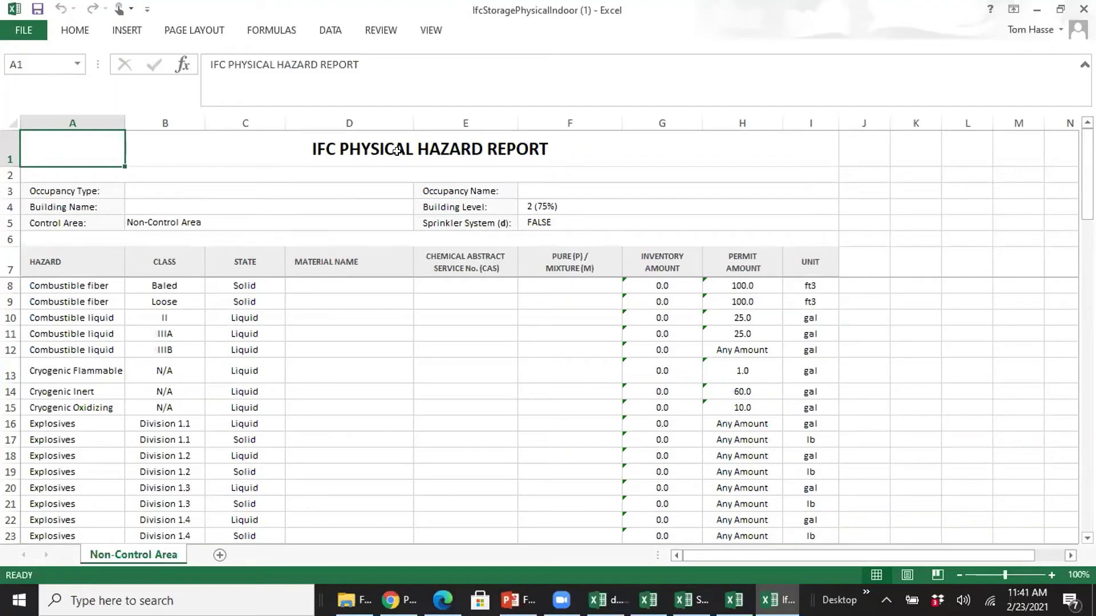
Review the highlighted flammable gas and flammable liquid rows, checking the permit amounts for WD-40 Multi-Use Product and acetone
scroll(441, 289, "down", 2)
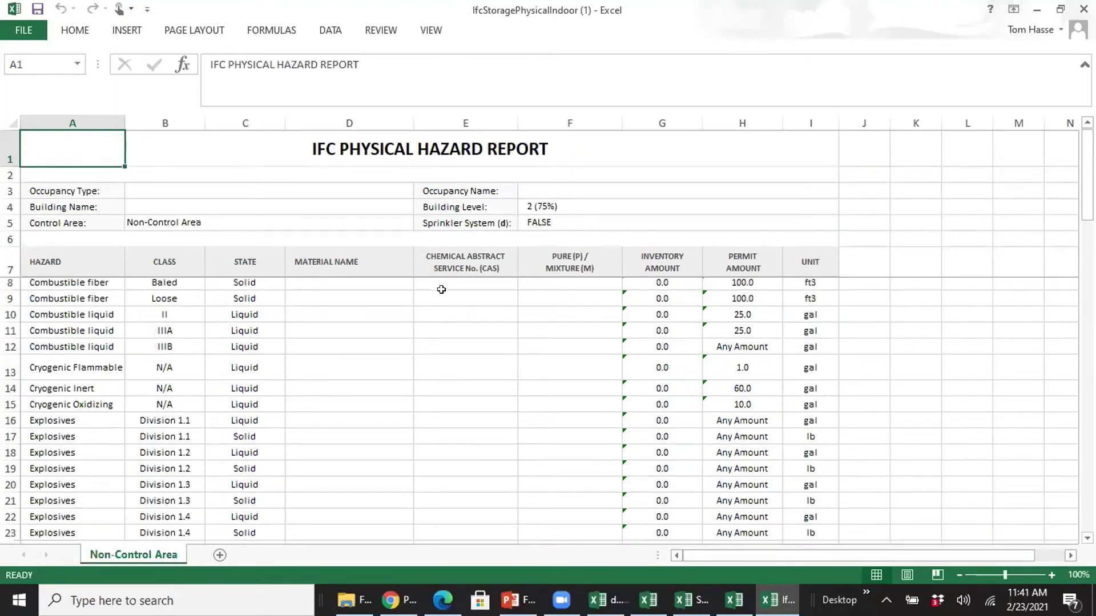
scroll(441, 288, "up", 2)
scroll(441, 288, "down", 5)
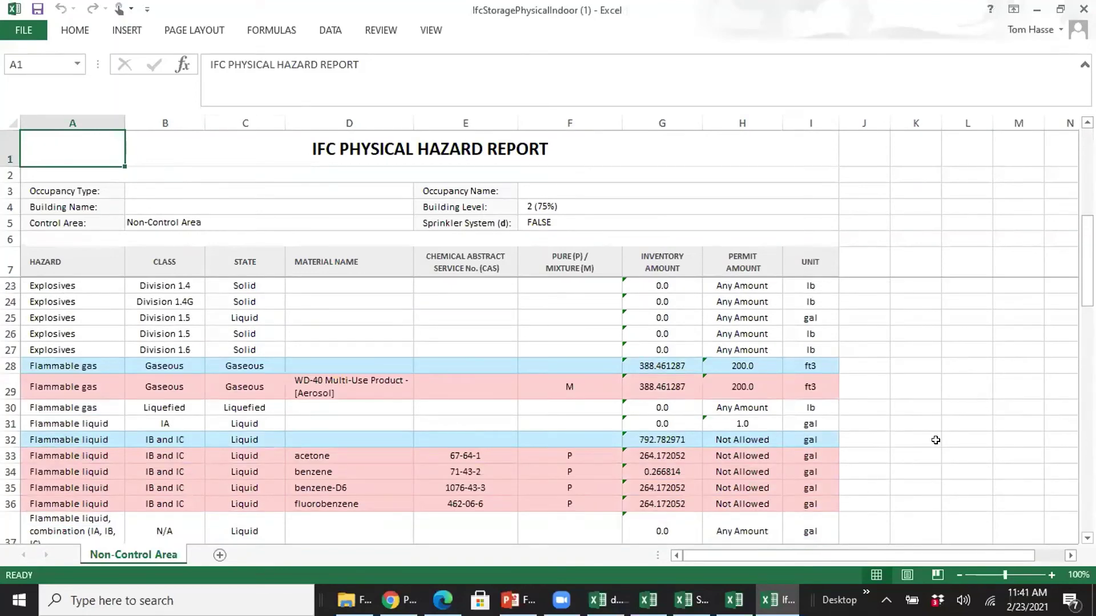
left_click(738, 389)
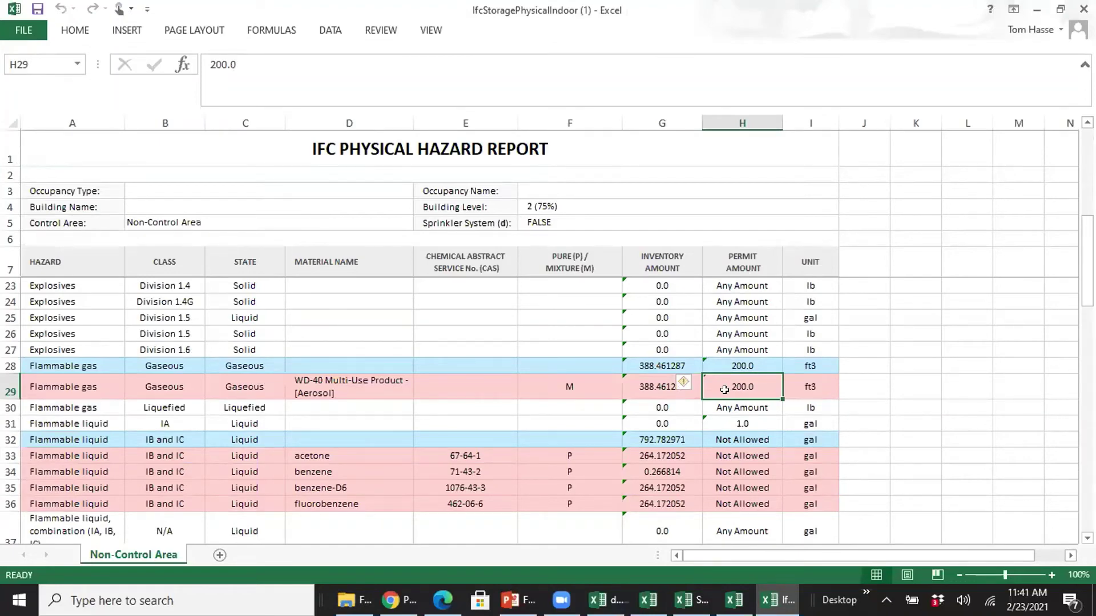
left_click(725, 456)
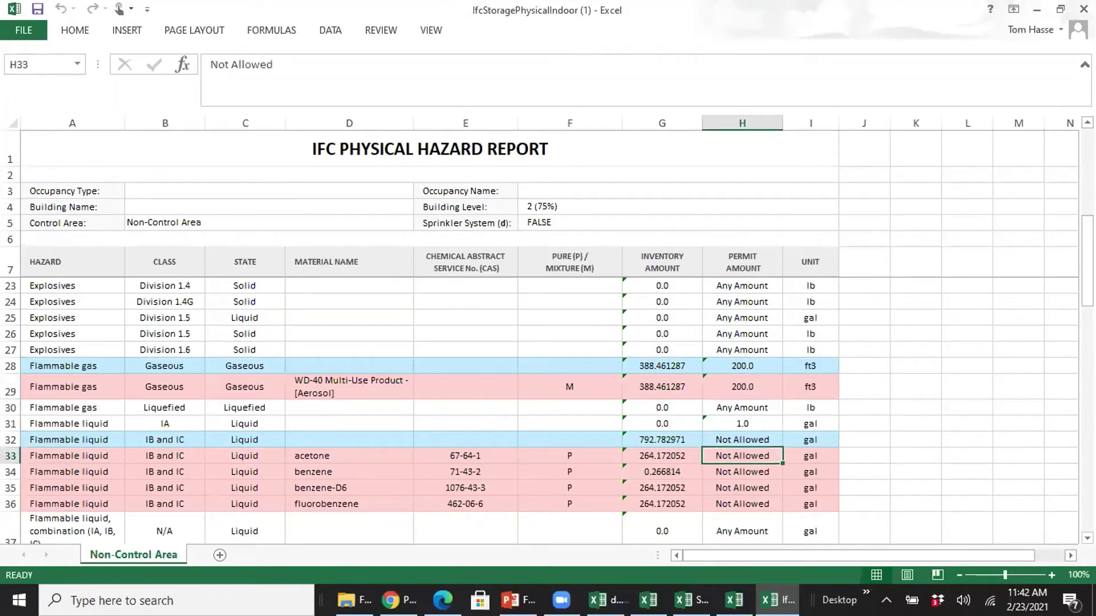
Review the flammable liquid and inert gas rows in the IFC physical hazard report
scroll(892, 431, "down", 2)
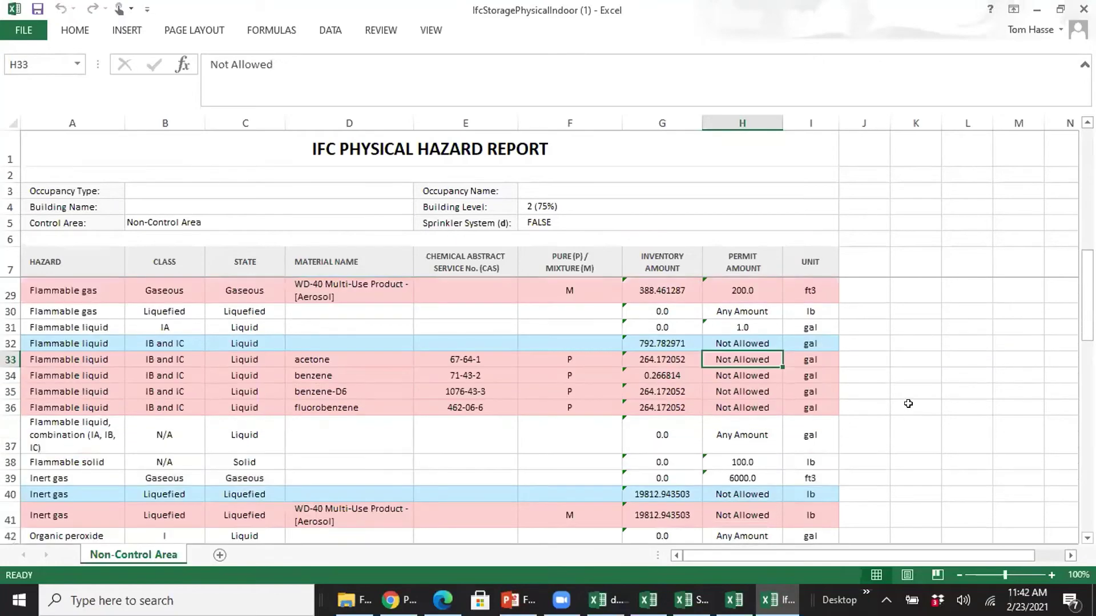
scroll(891, 387, "down", 2)
scroll(890, 387, "up", 4)
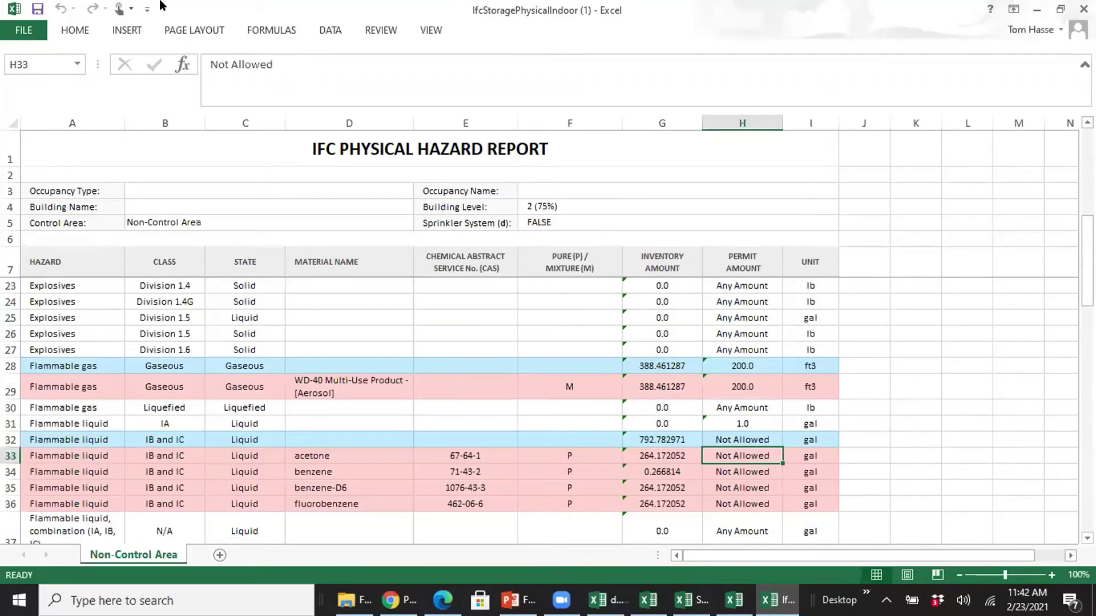
Return to Chemeritus and remove the hazards filter from the Michigan folder's manifest
left_click(1036, 10)
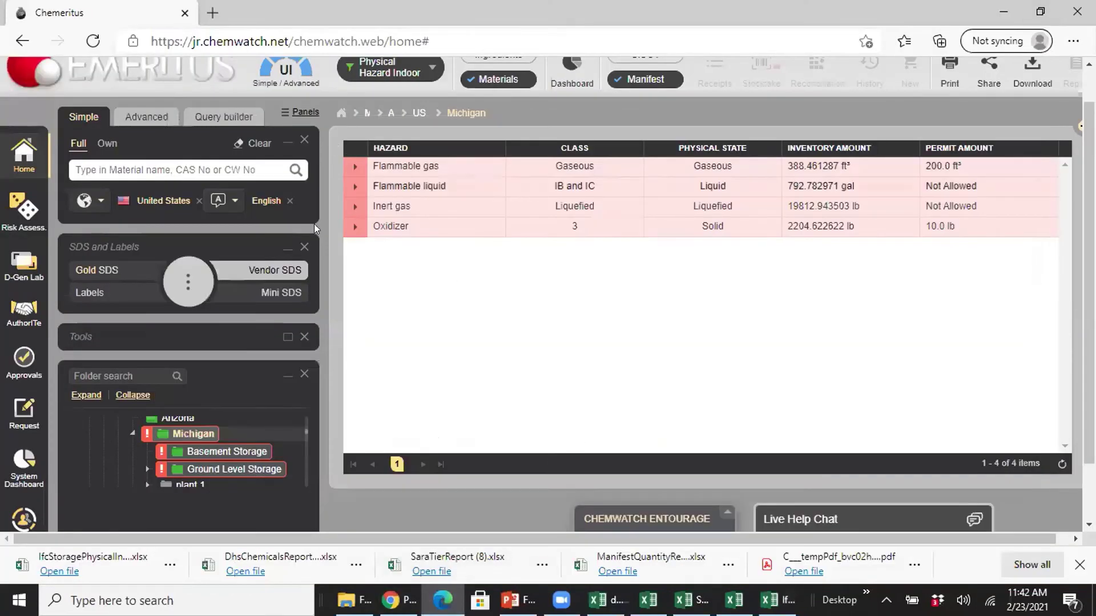
scroll(393, 122, "up", 1)
left_click(430, 113)
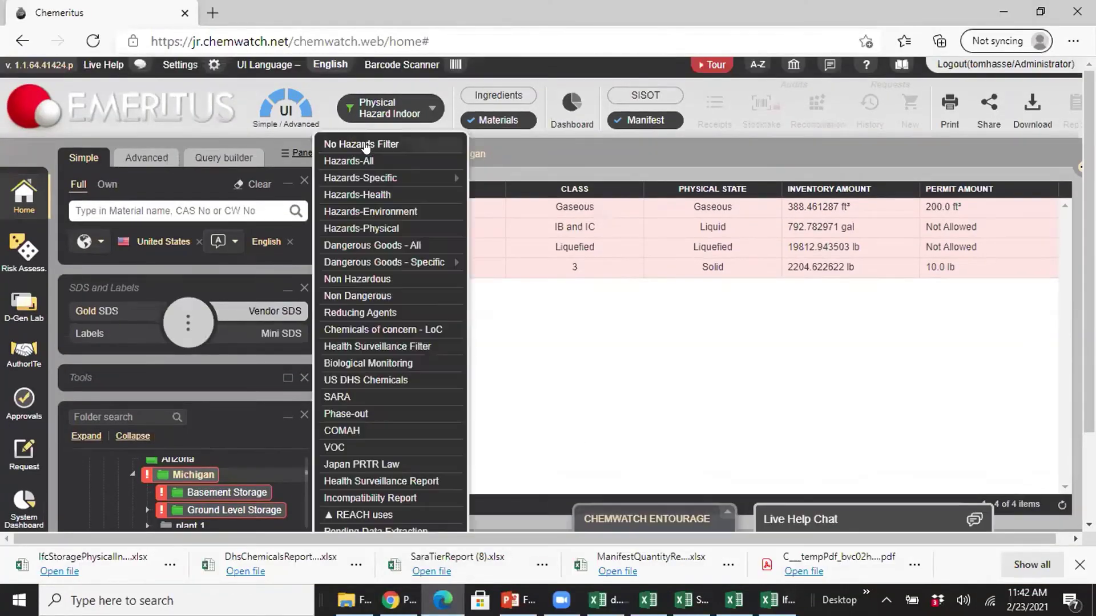
Switch to PowerPoint, start the slide show from slide 19 and advance to slide 21 on customized hazards filtering
left_click(509, 600)
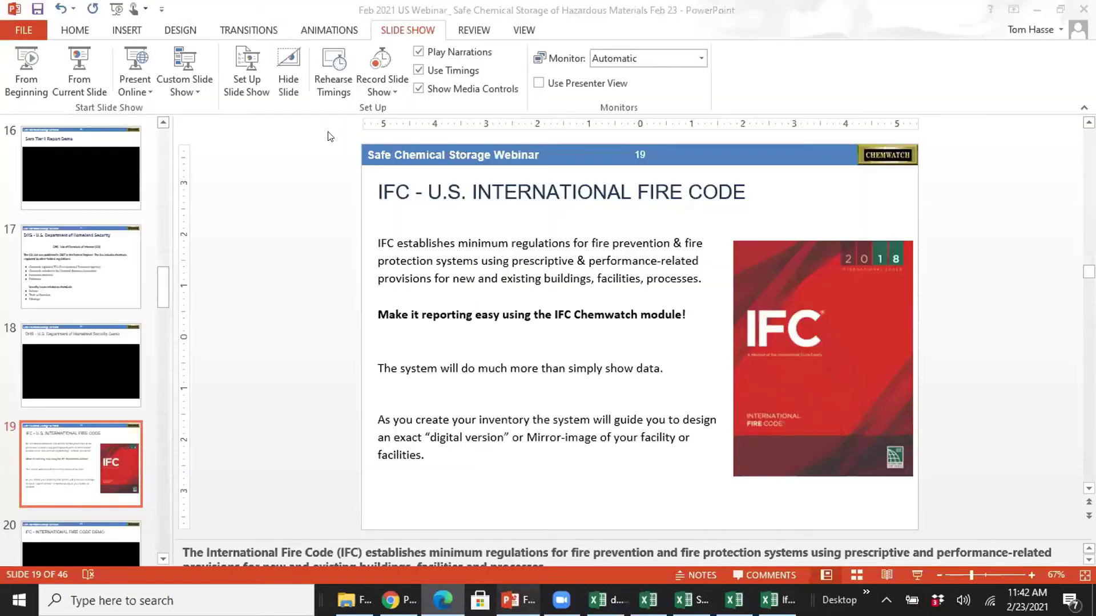
left_click(77, 57)
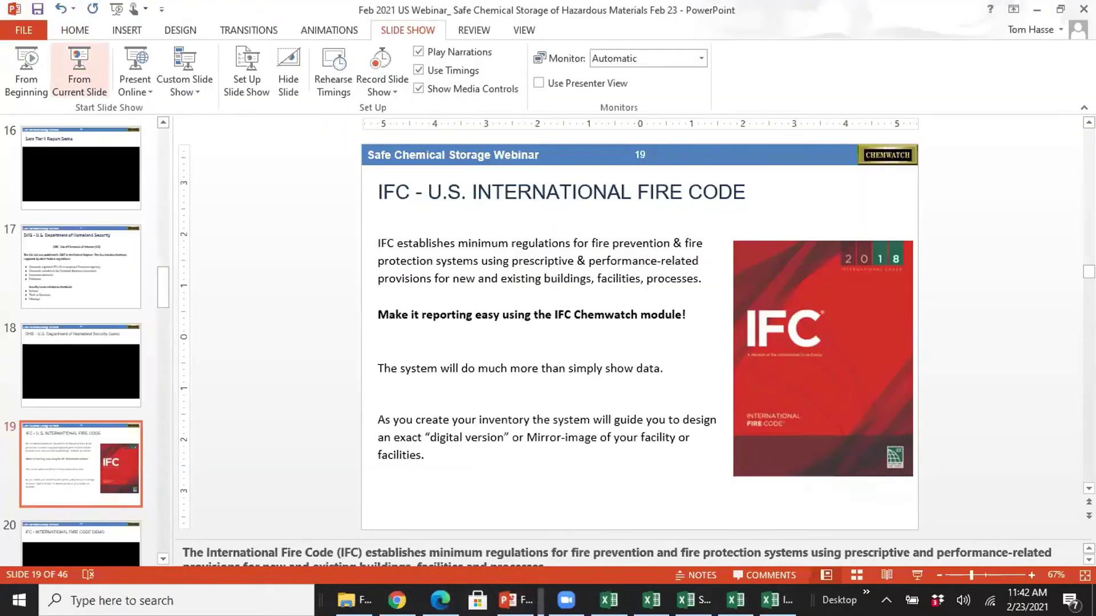
left_click(539, 247)
left_click(539, 245)
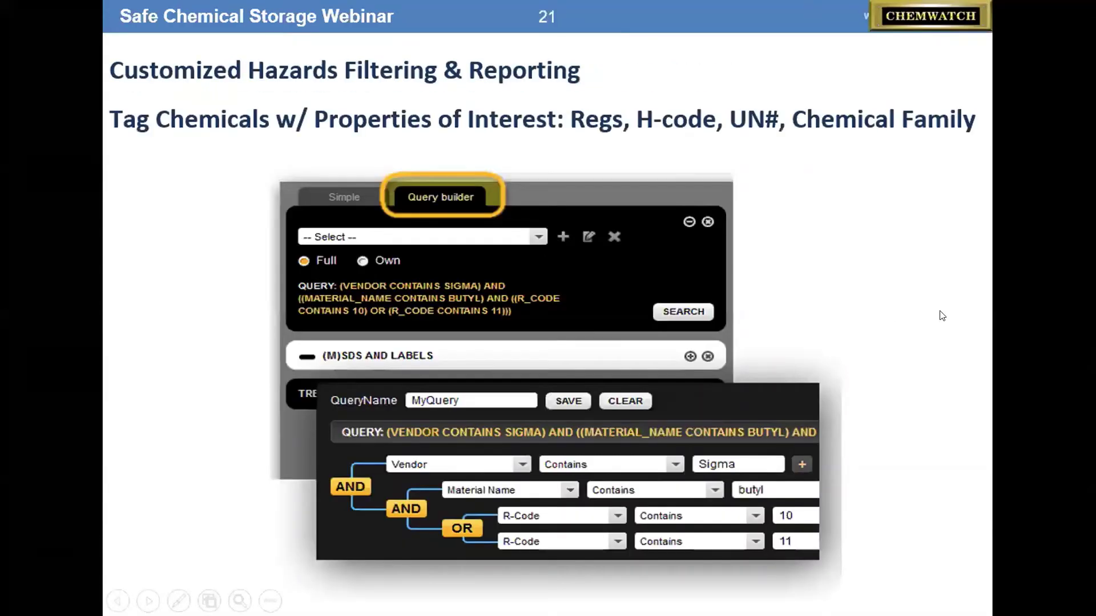
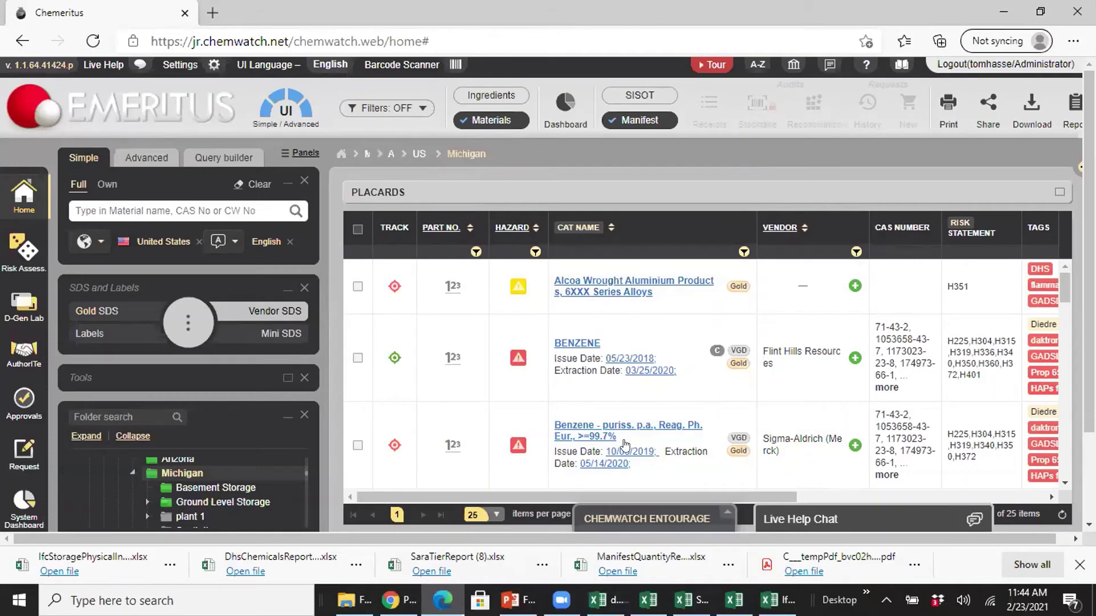
Examine the tags on the Michigan manifest's materials and the list of saved queries in Query builder
left_click_drag(777, 425, 920, 461)
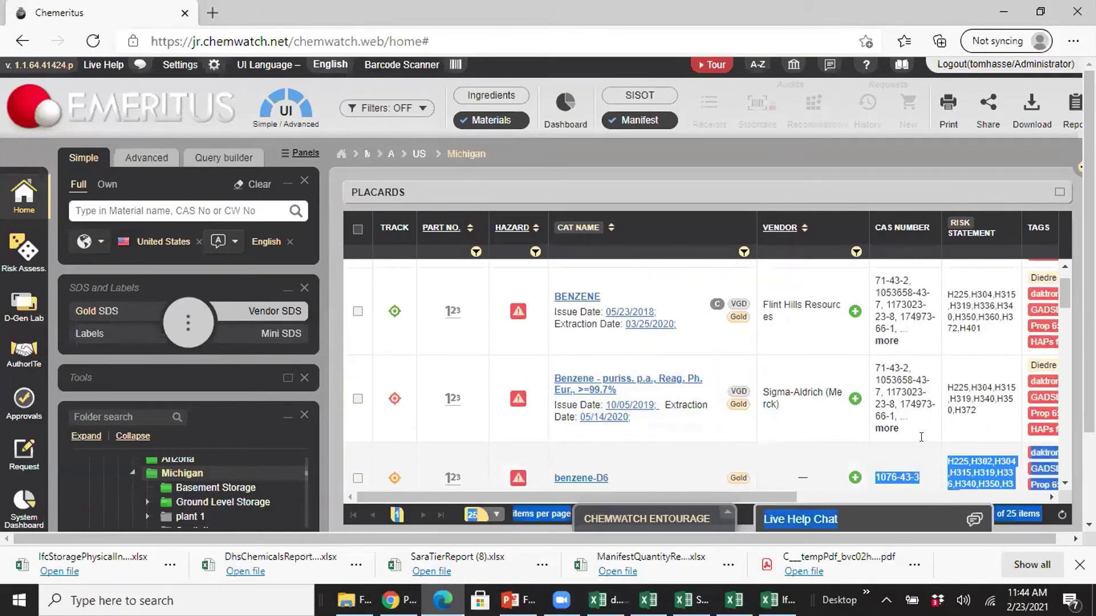
scroll(920, 461, "right", 3)
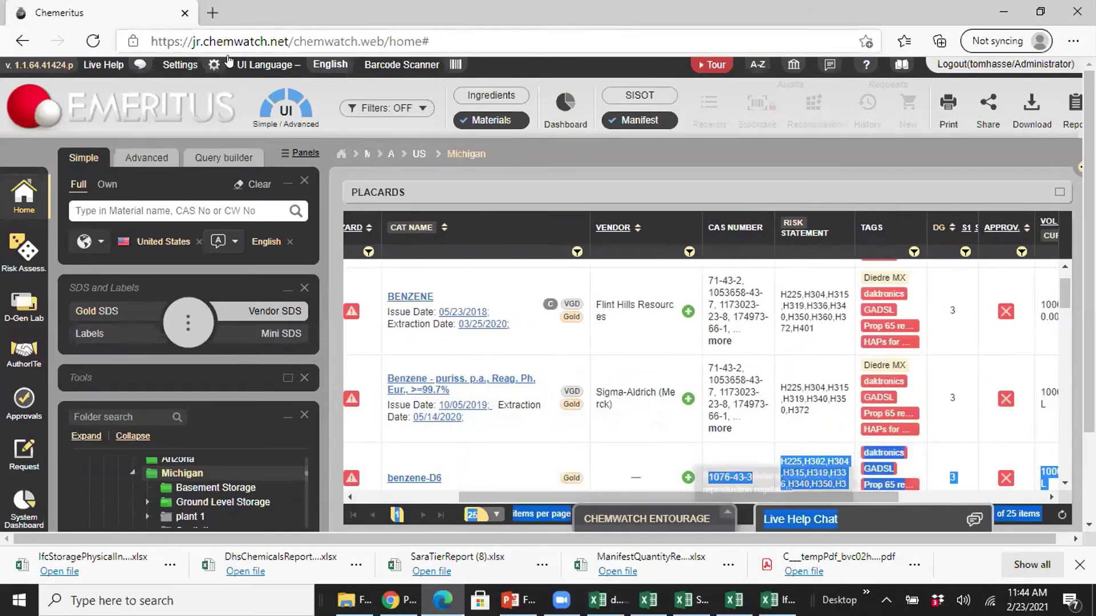
left_click(215, 163)
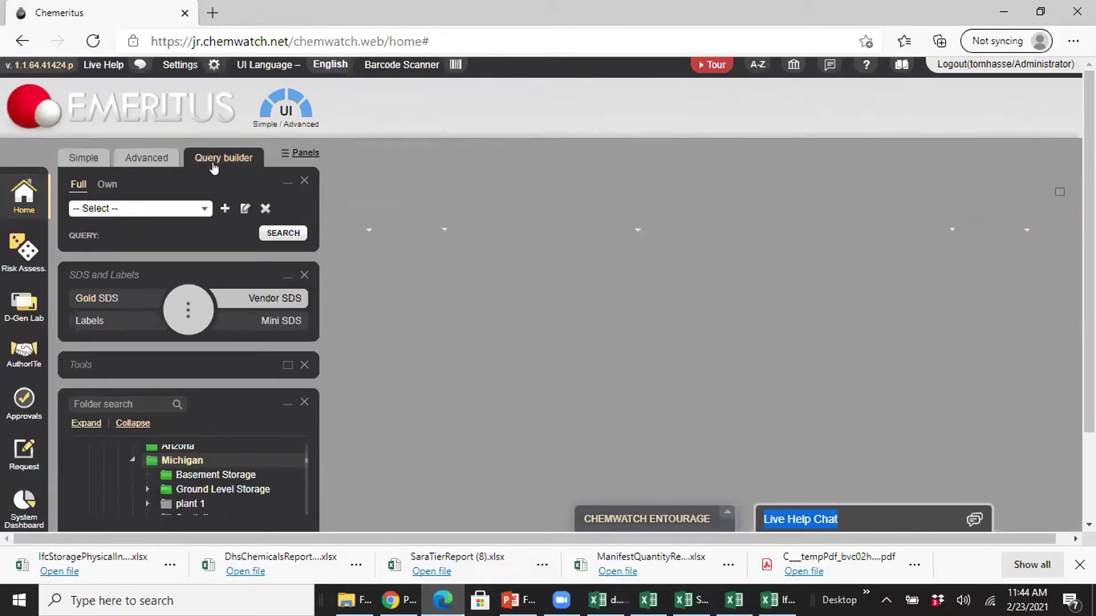
left_click(202, 208)
scroll(111, 303, "down", 1)
scroll(111, 303, "up", 1)
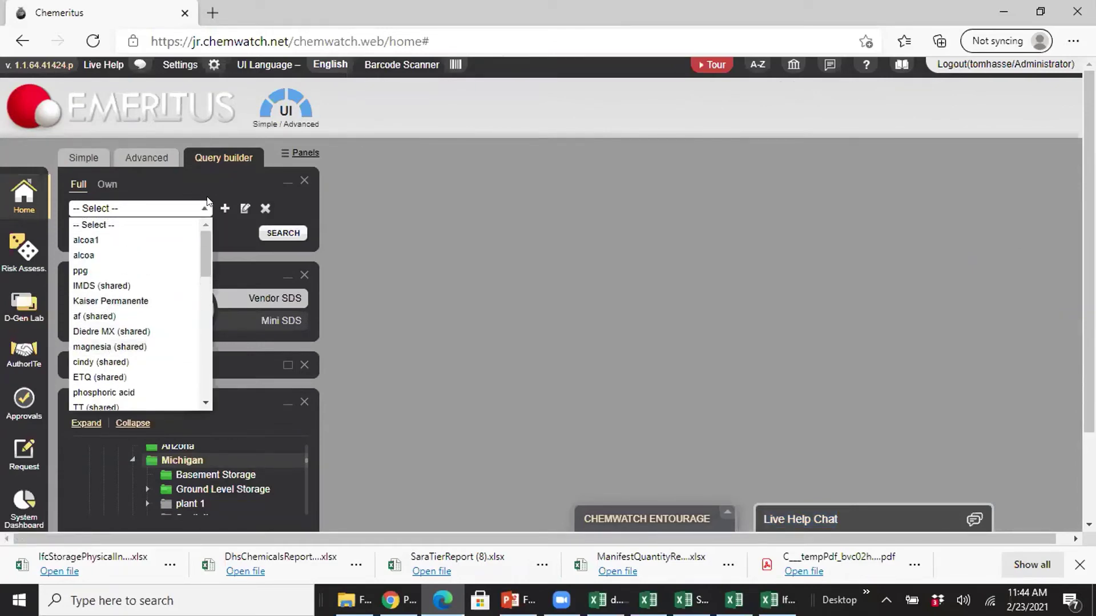
Start a new query named demo1, look through its available criteria fields and clear the form without saving
left_click(225, 208)
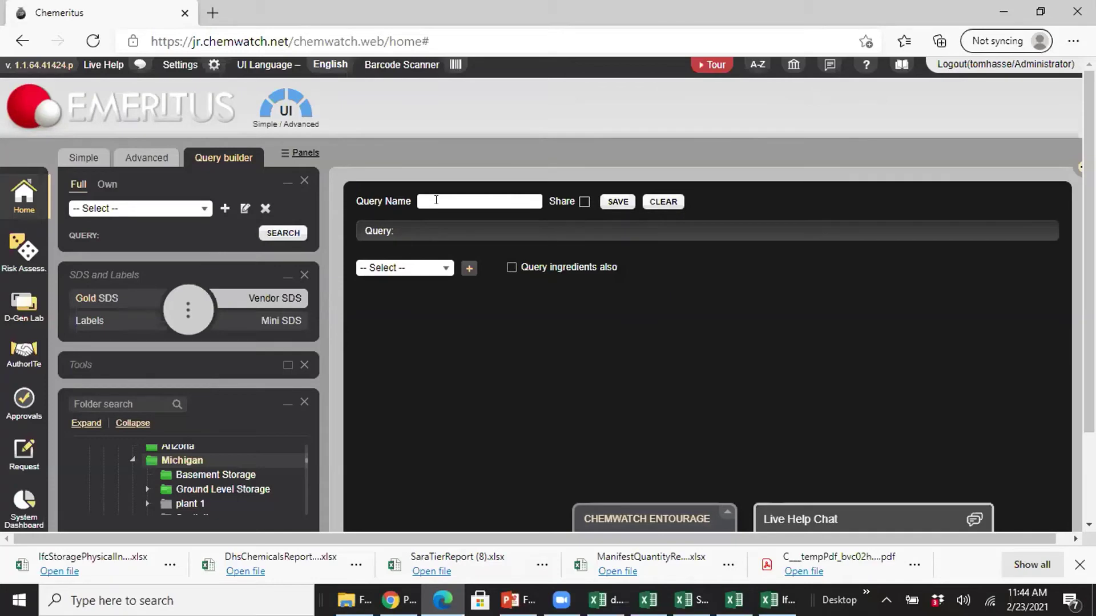
type("demo1")
left_click(445, 268)
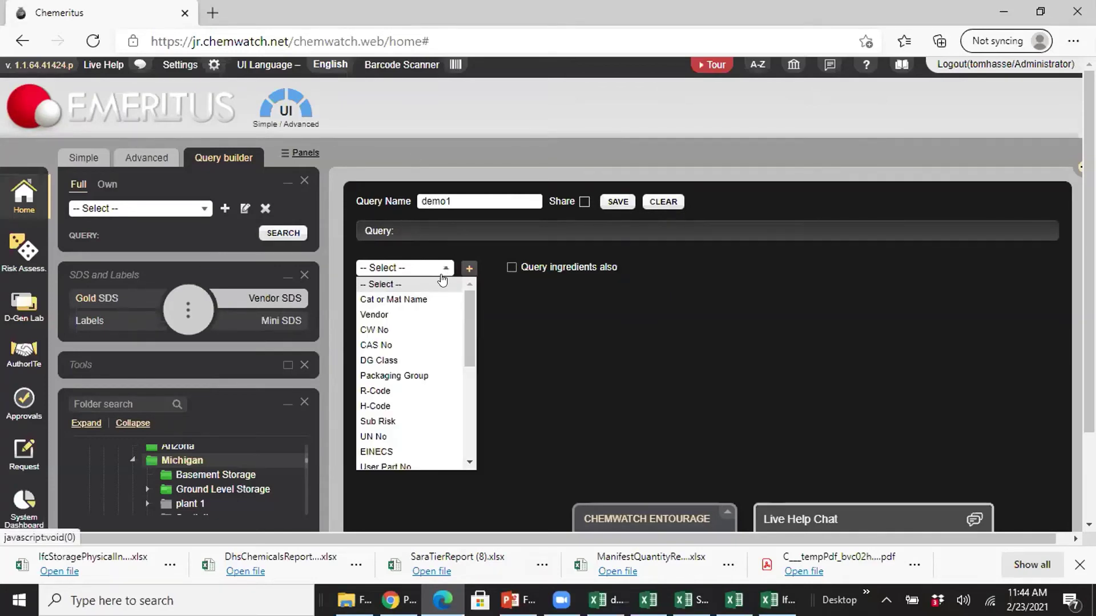
scroll(417, 377, "down", 2)
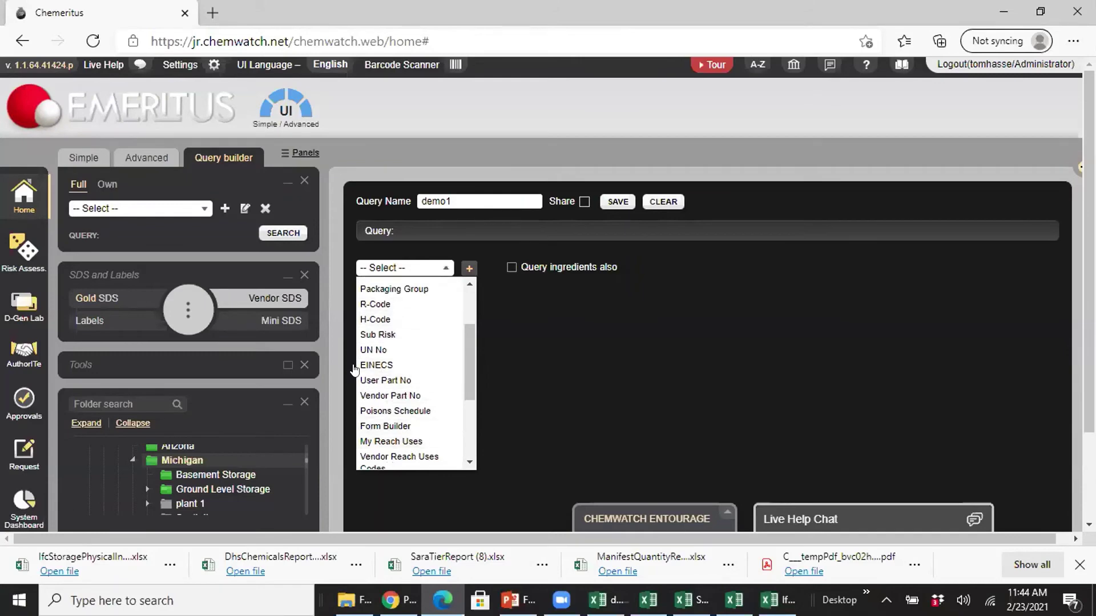
scroll(400, 417, "down", 2)
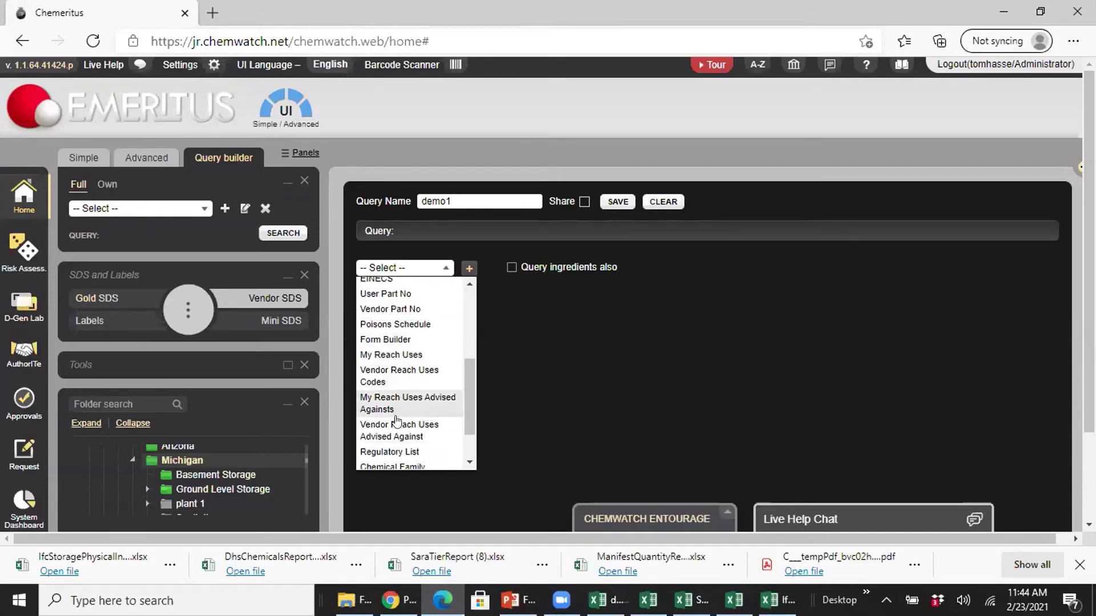
scroll(398, 421, "down", 2)
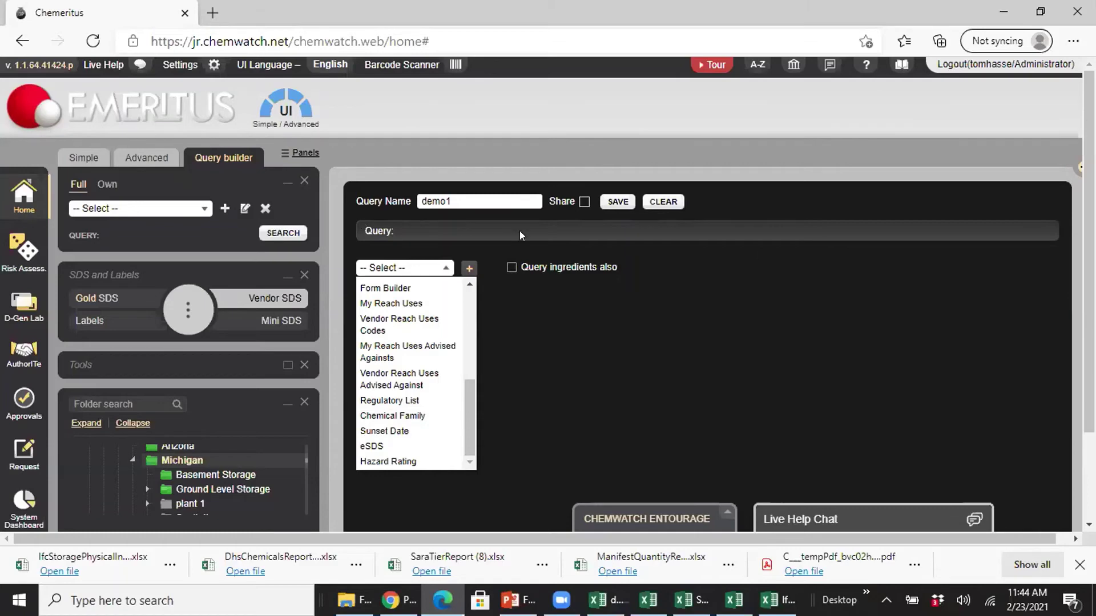
left_click(662, 202)
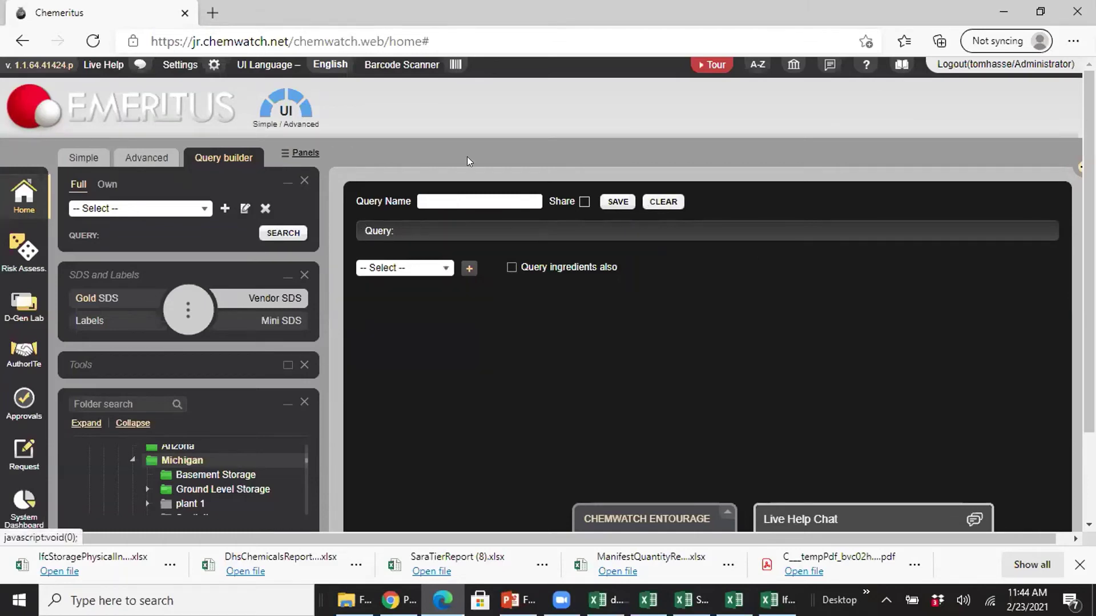
Select the shared Flammable Aerosols query and open it for editing
left_click(244, 209)
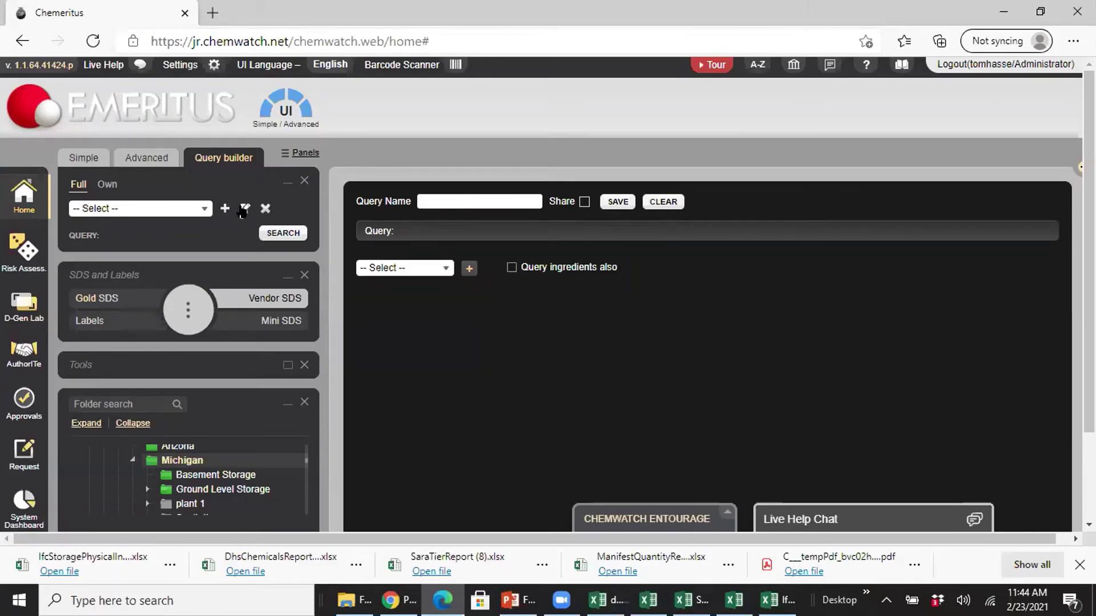
left_click(197, 208)
scroll(140, 281, "down", 5)
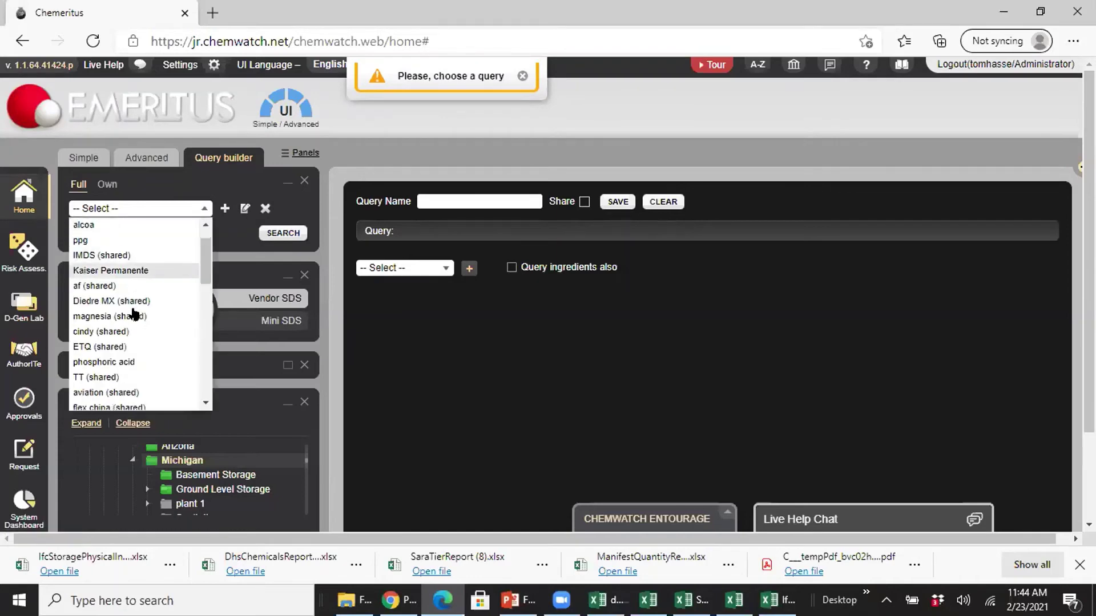
scroll(134, 314, "down", 1)
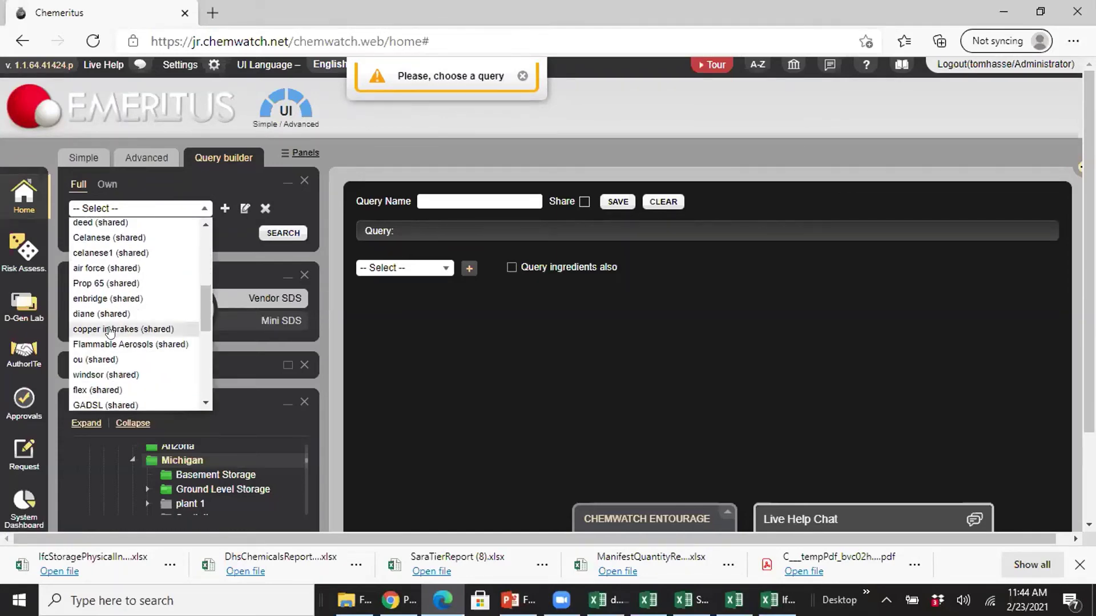
left_click(131, 344)
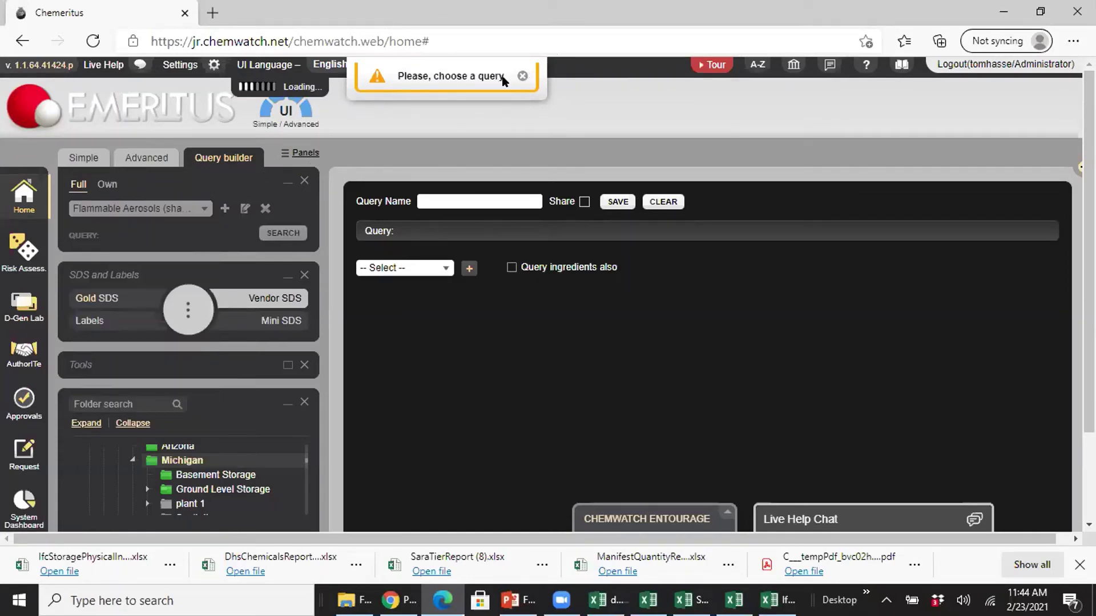
left_click(244, 208)
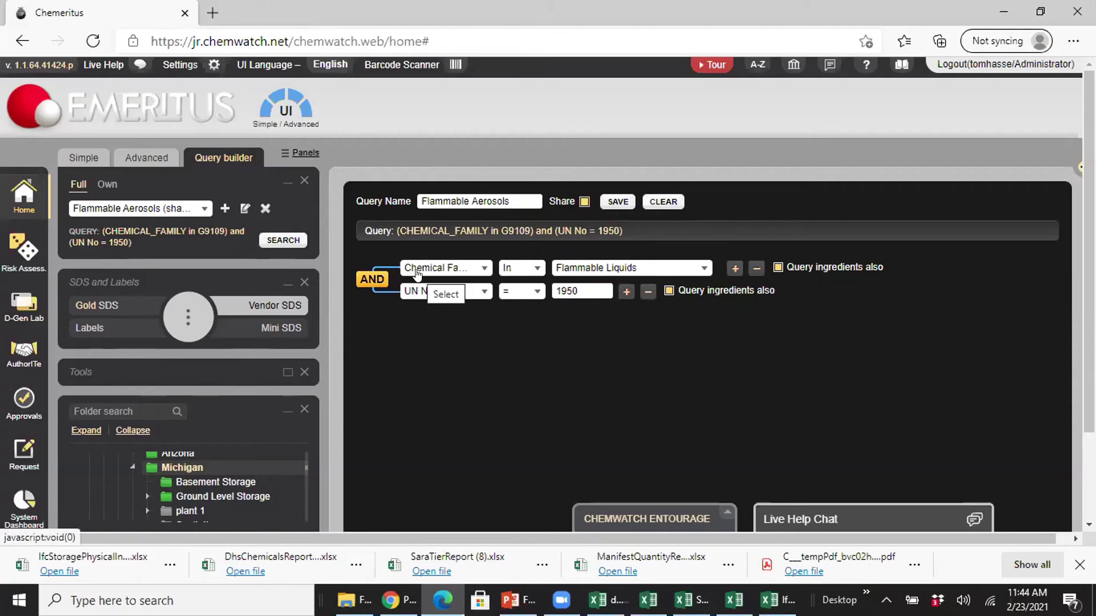
Examine the Flammable Aerosols query's two conditions, including the field options and the chemical family choices
left_click(483, 268)
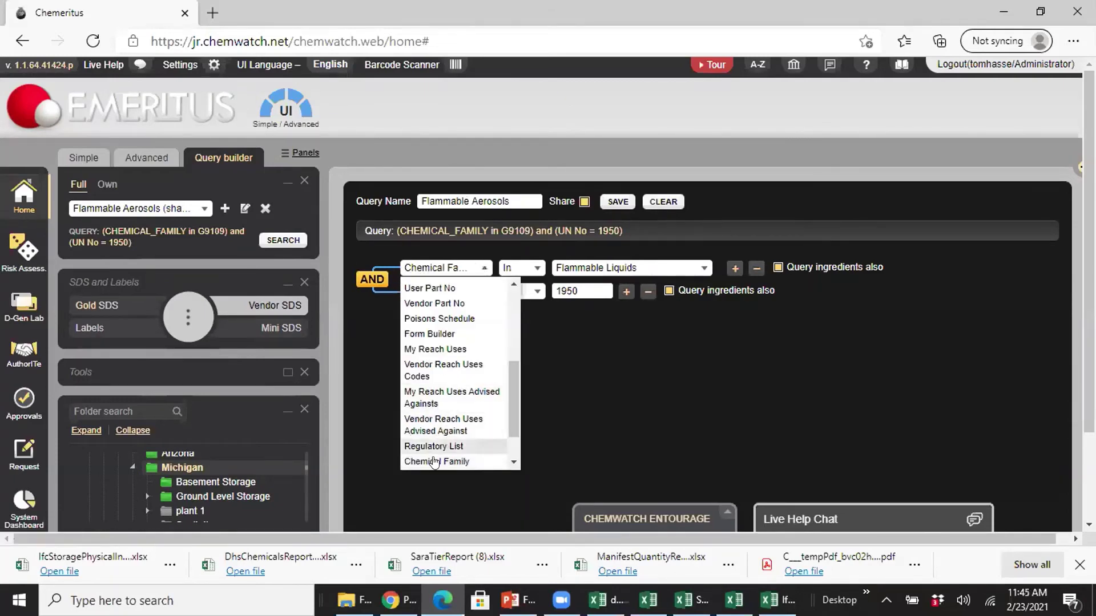
scroll(424, 284, "up", 1)
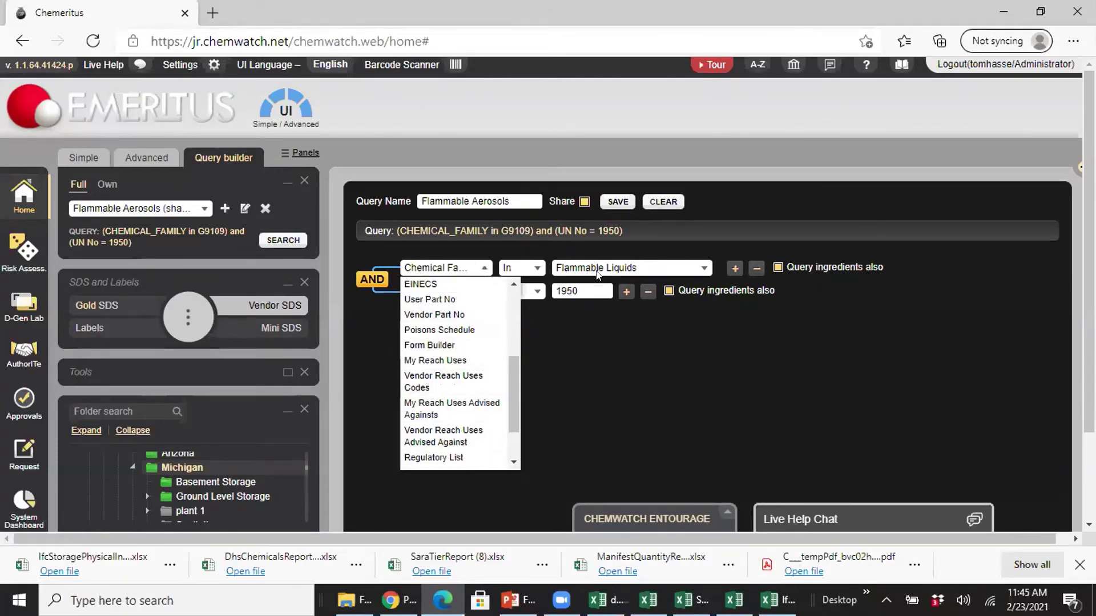
left_click(583, 379)
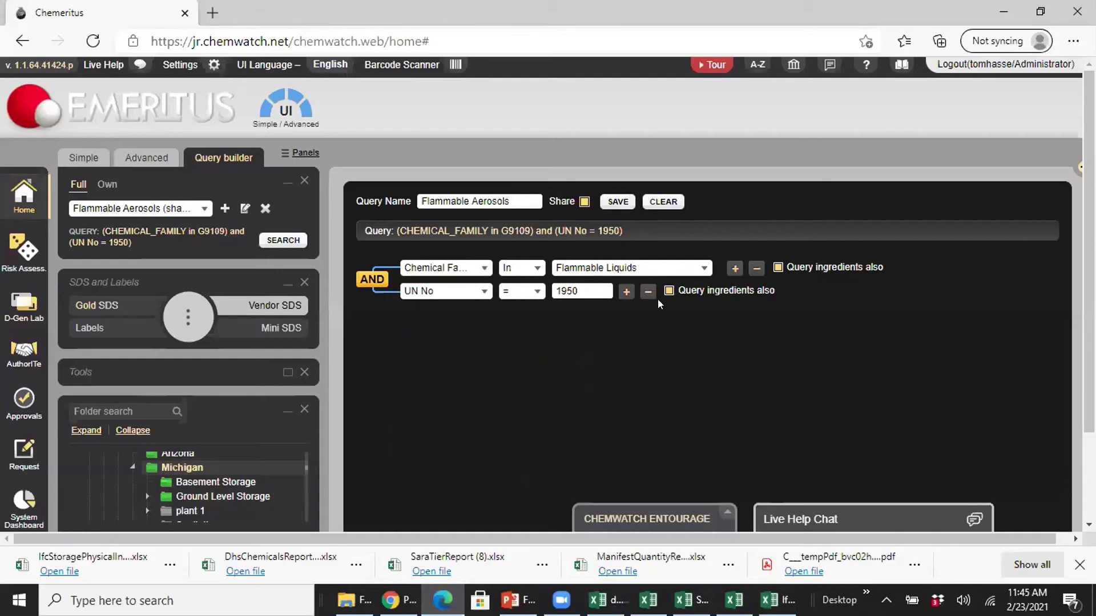
left_click(702, 266)
left_click(609, 368)
left_click(483, 292)
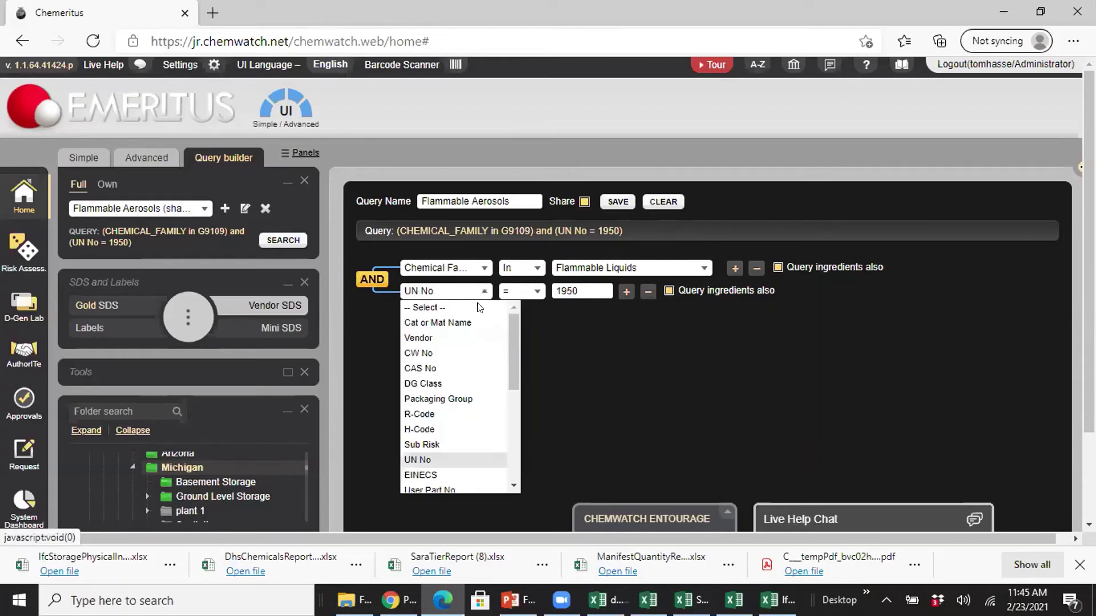
left_click(546, 296)
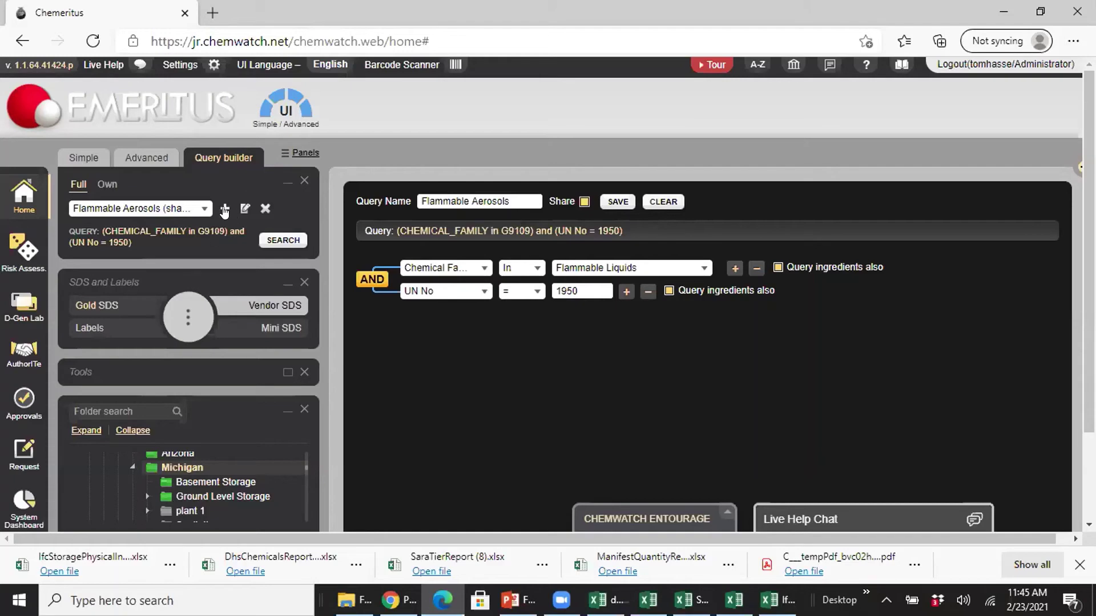
Reload the Michigan folder's manifest and collapse the side panels to widen the materials table
scroll(393, 416, "down", 1)
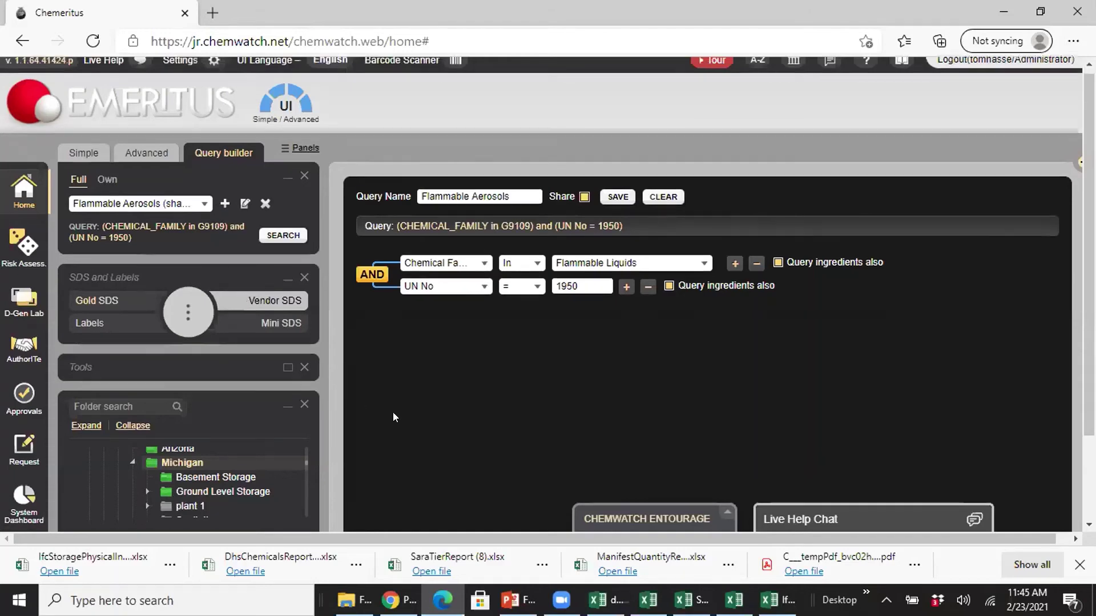
left_click(147, 360)
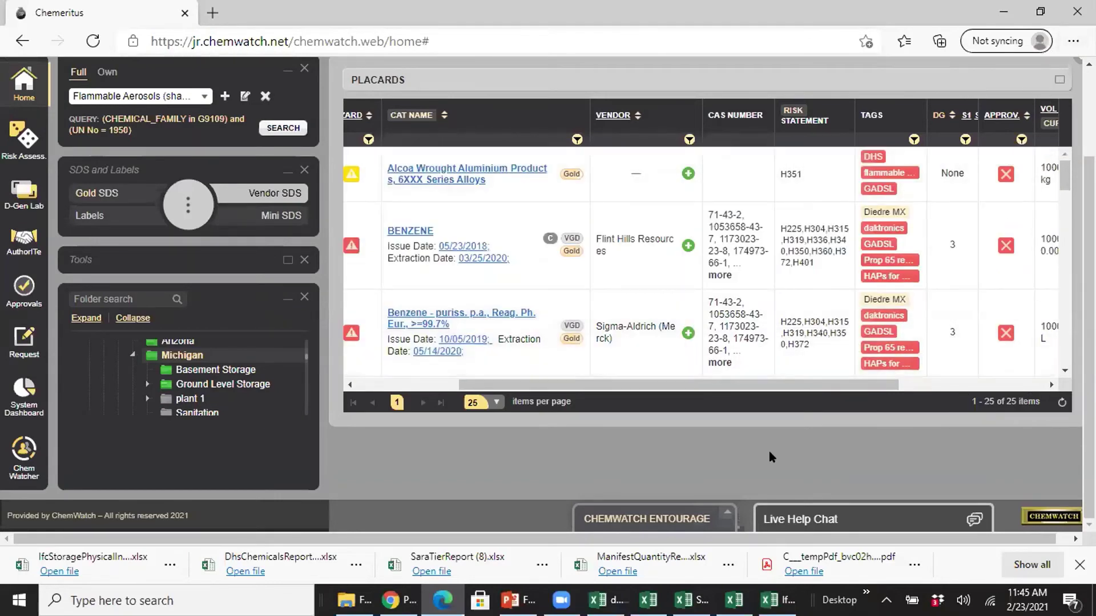
scroll(769, 457, "up", 2)
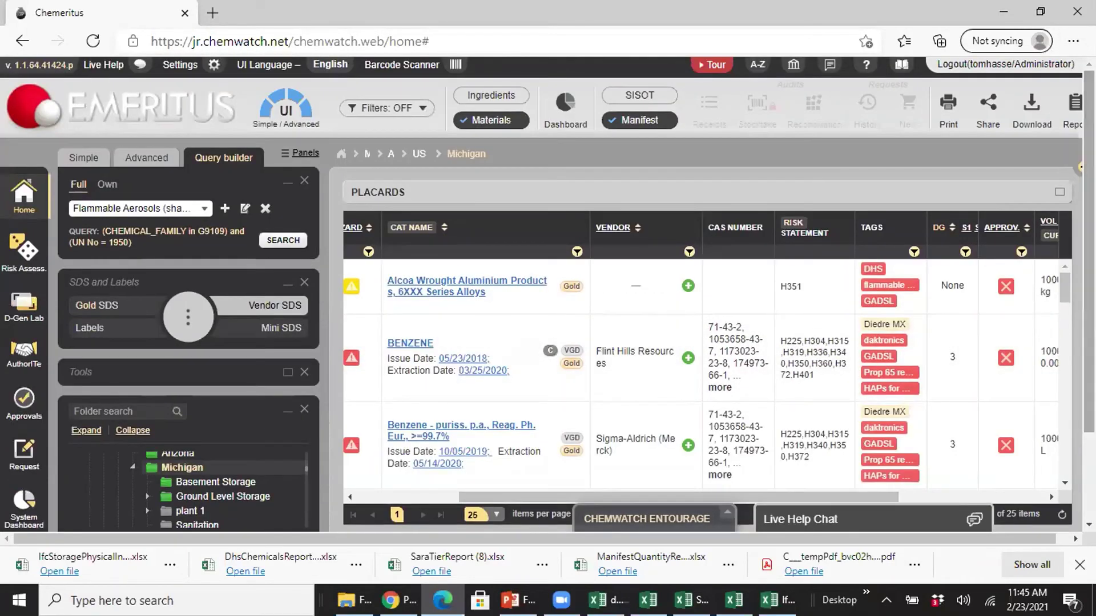
left_click(1077, 168)
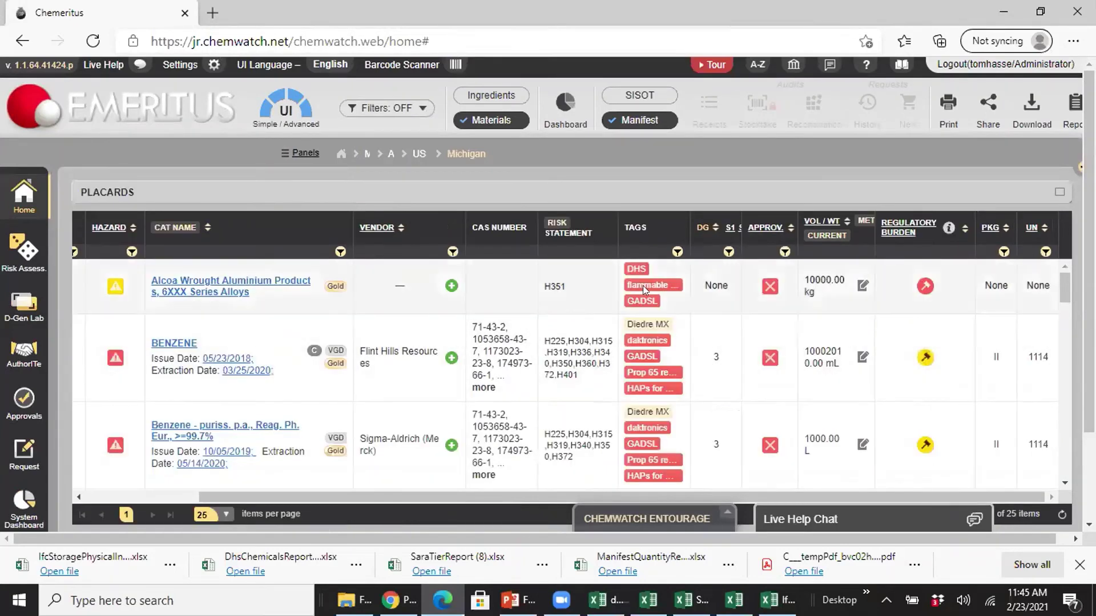
Filter the Michigan manifest's materials by the Flammable Aerosols tag
left_click(675, 253)
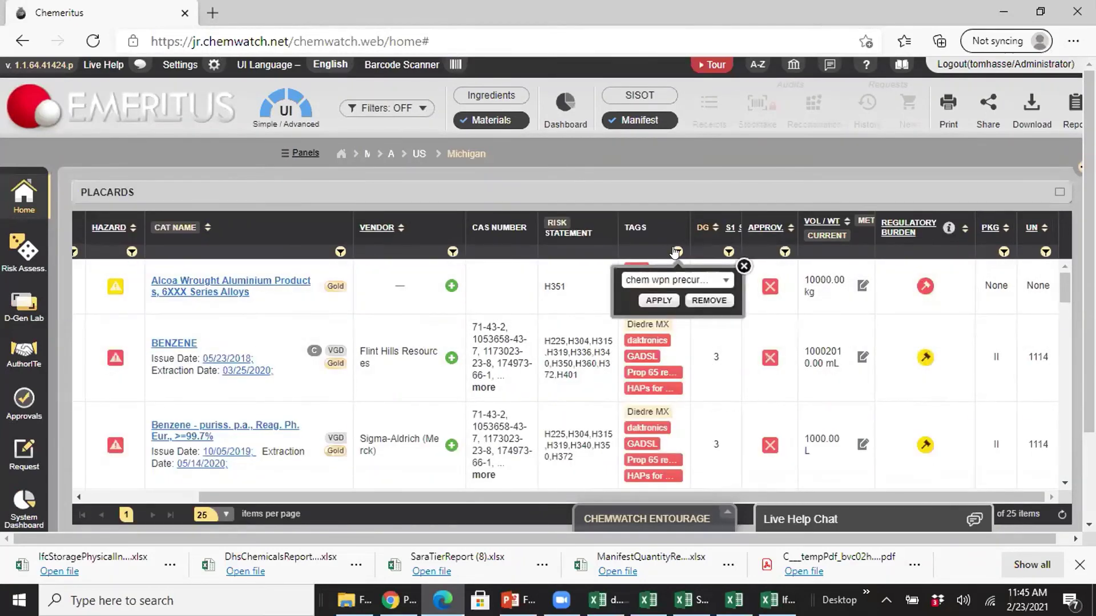
left_click(720, 280)
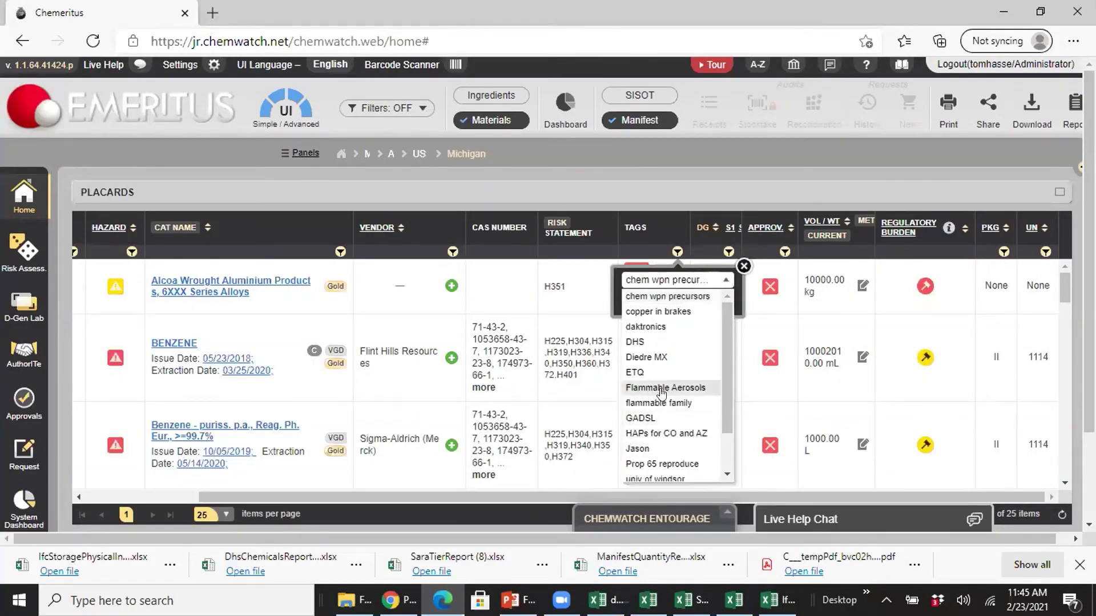
left_click(661, 388)
left_click(731, 304)
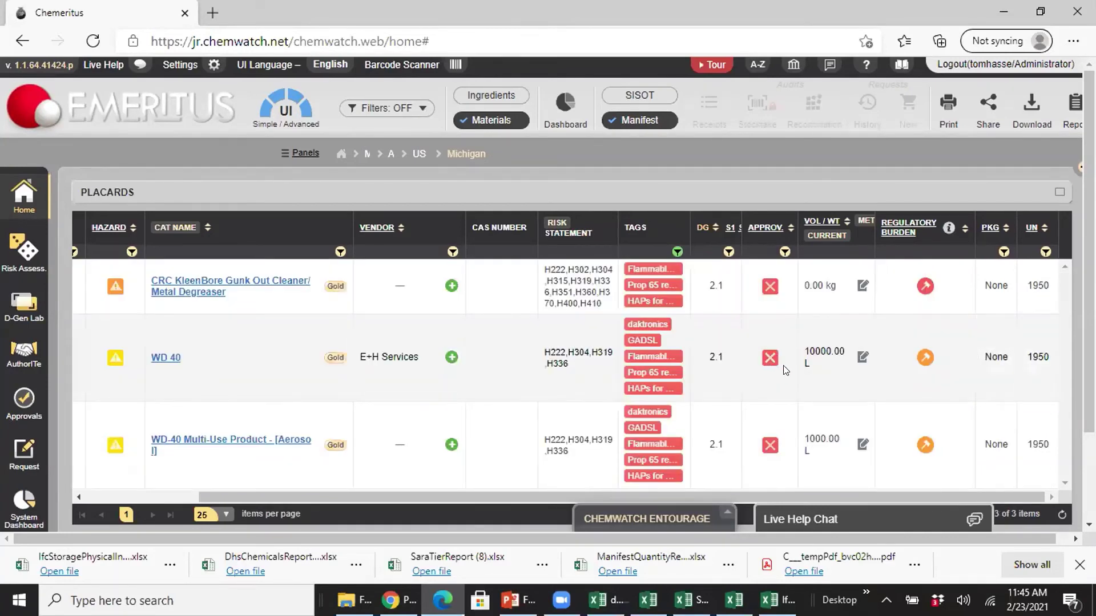
Start a new datapoints report in the report generator's advanced options, covering all materials in the filtered Michigan manifest
left_click(1075, 103)
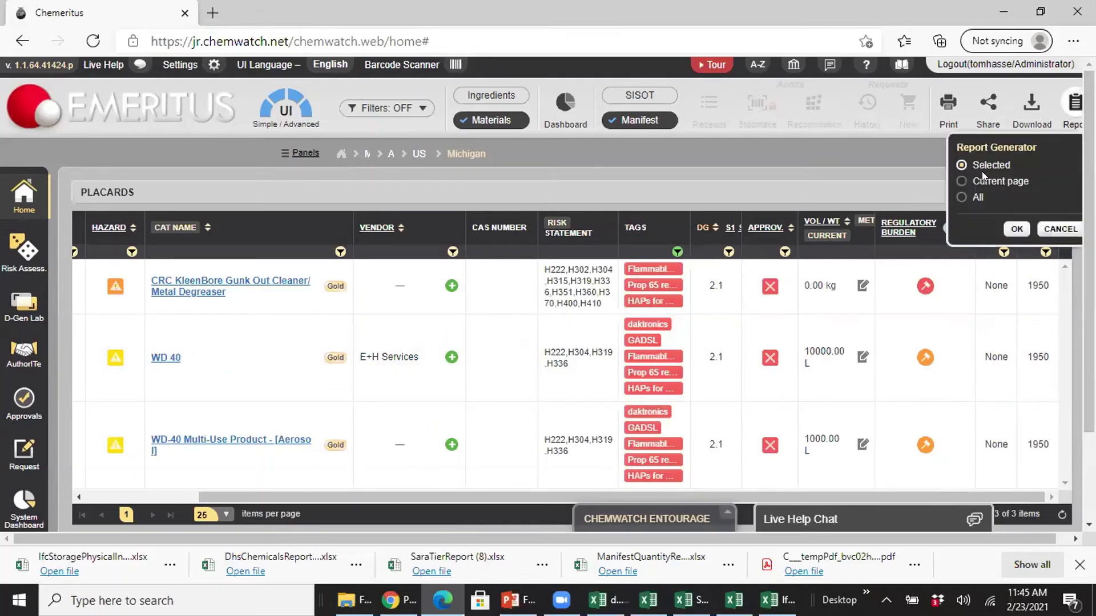
left_click(961, 198)
left_click(1016, 229)
left_click(469, 98)
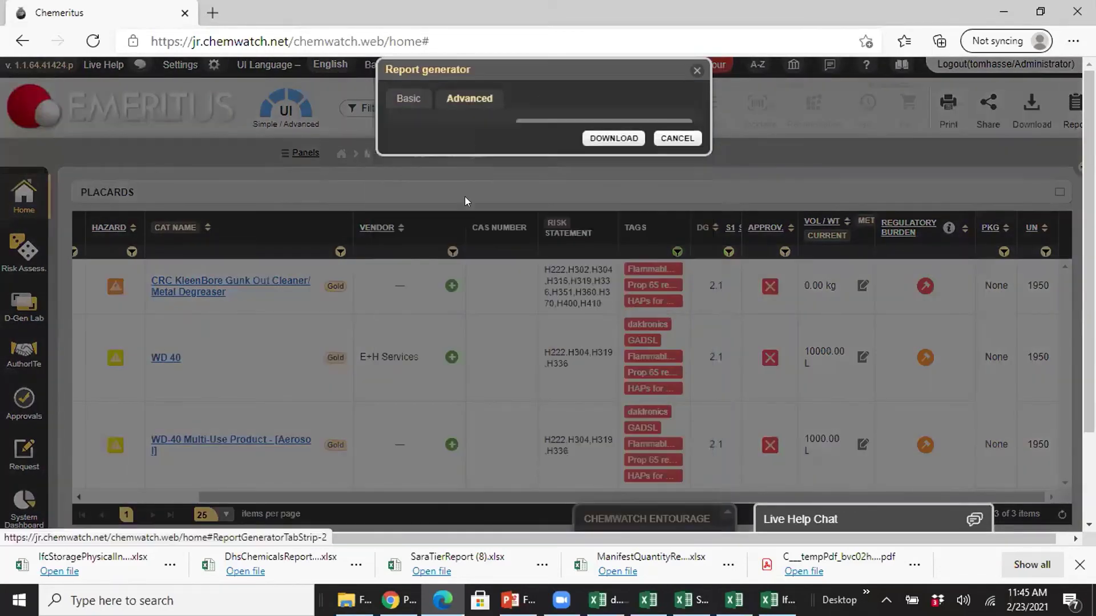
mouse_move(652, 195)
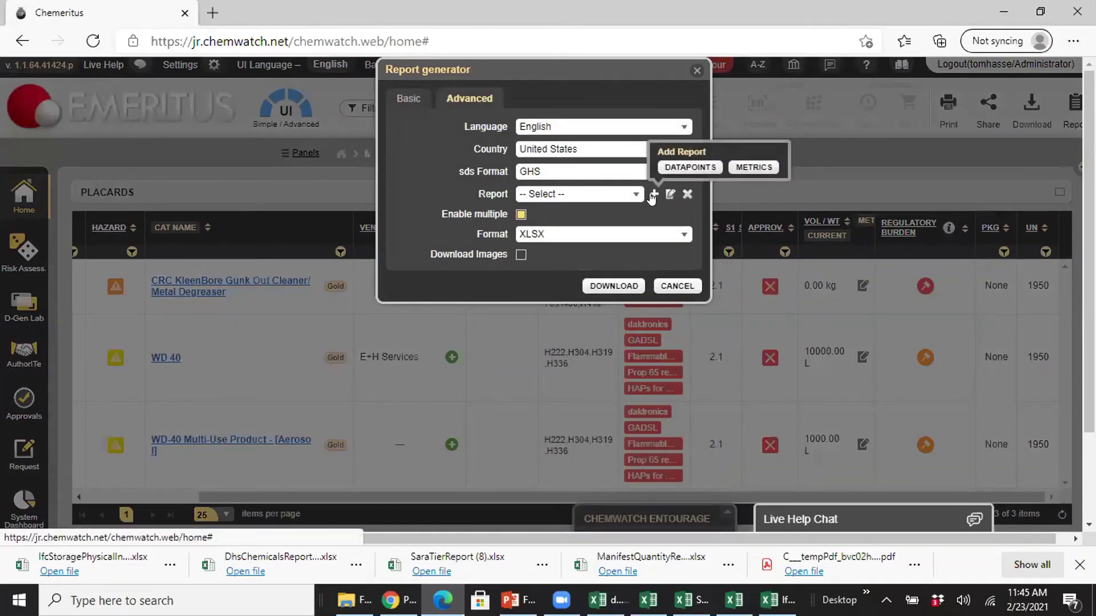
left_click(690, 167)
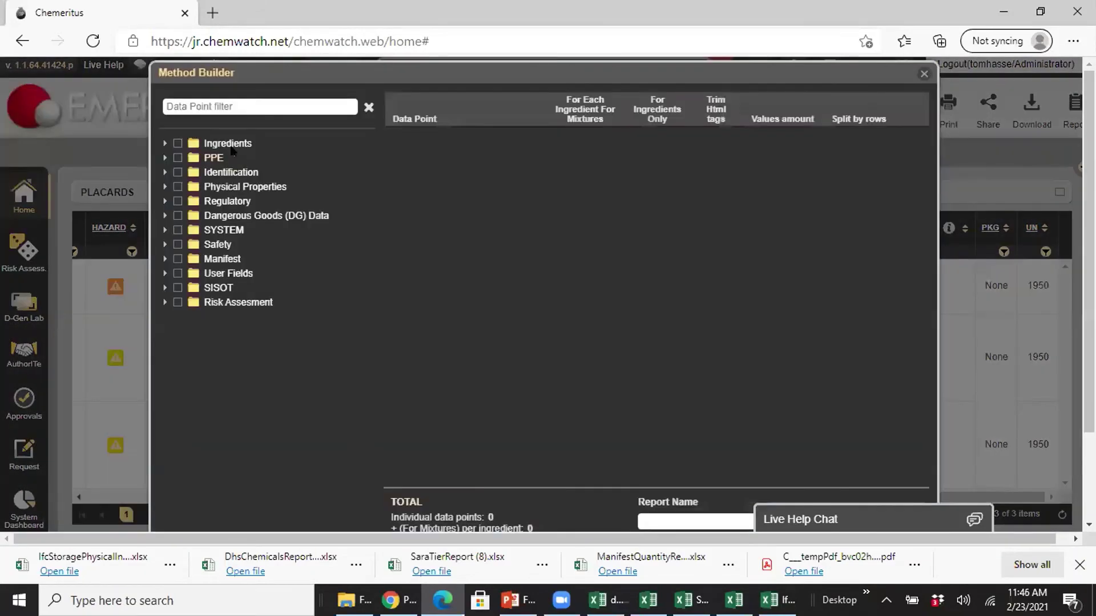
Add the Vapour Pressure VGD and Molecular Weight VGD data points to the new report
left_click(228, 106)
type("vapou")
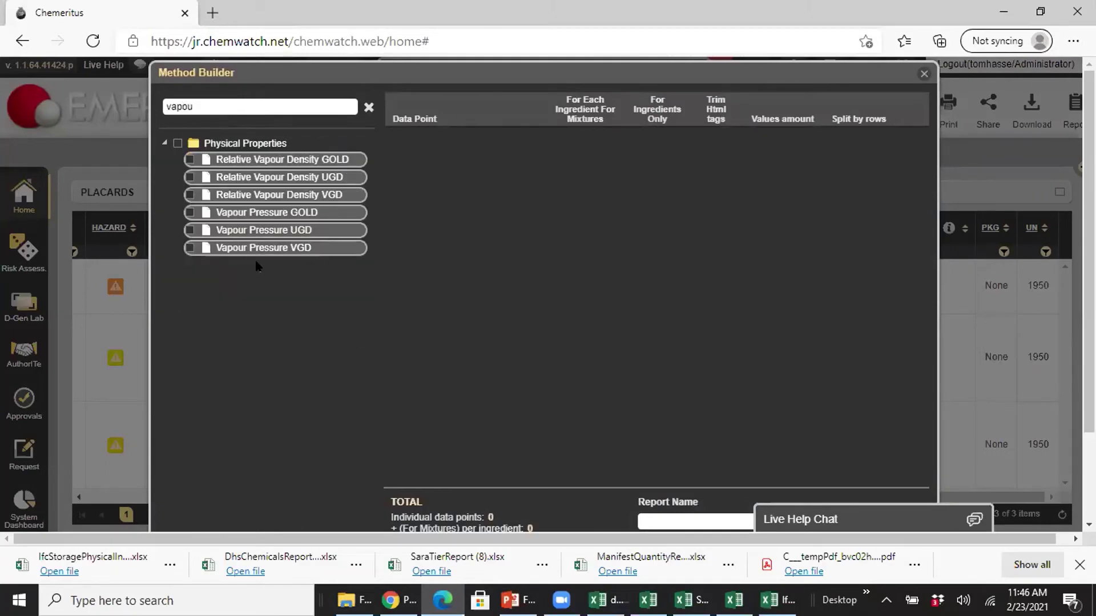
left_click(190, 248)
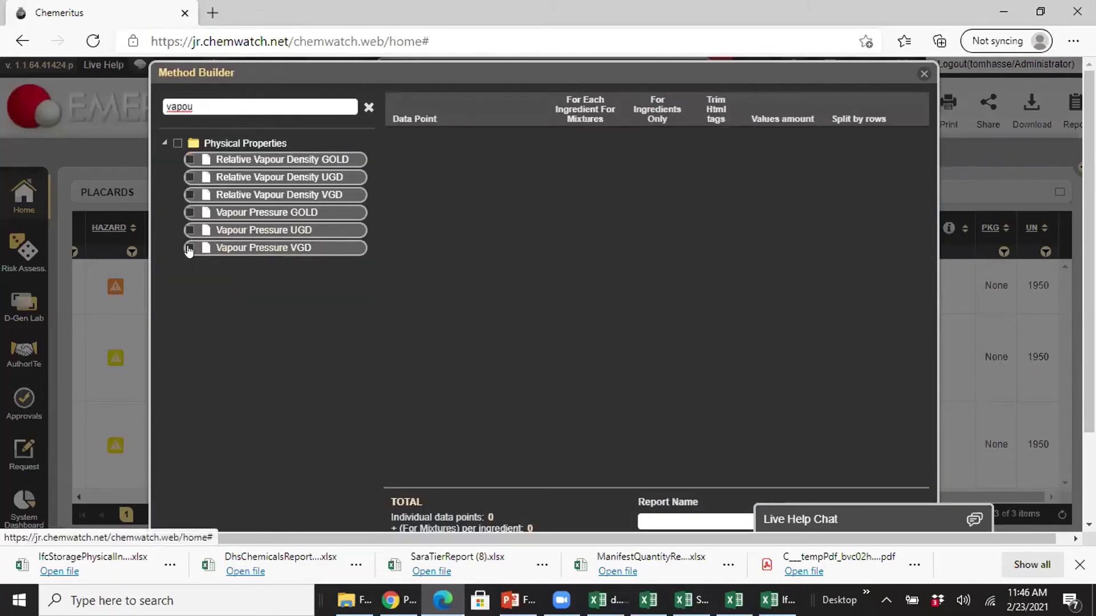
double_click(175, 102)
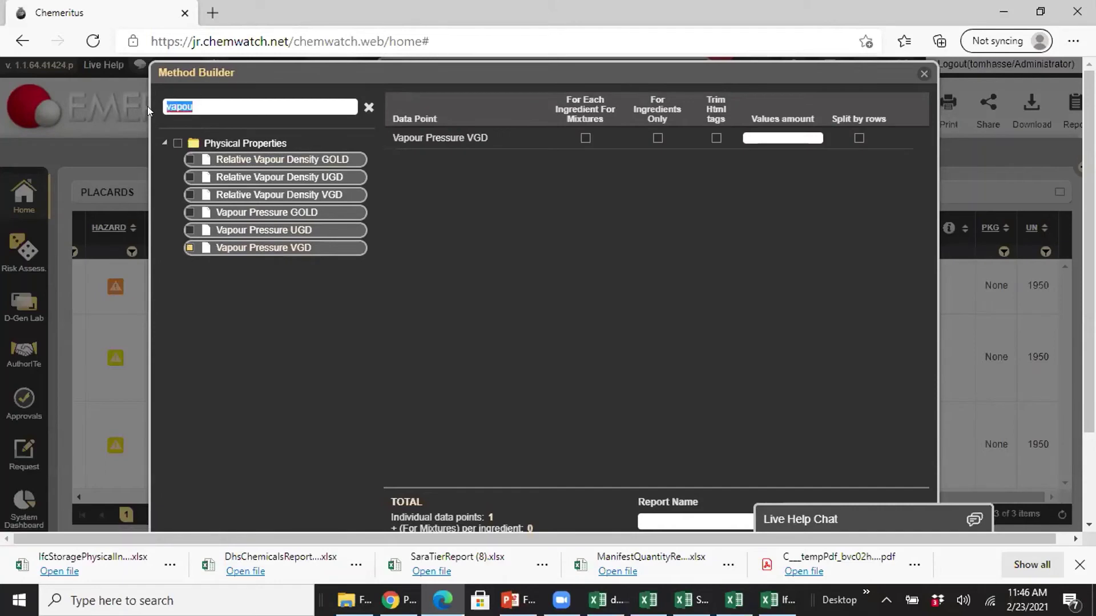
type("molecul")
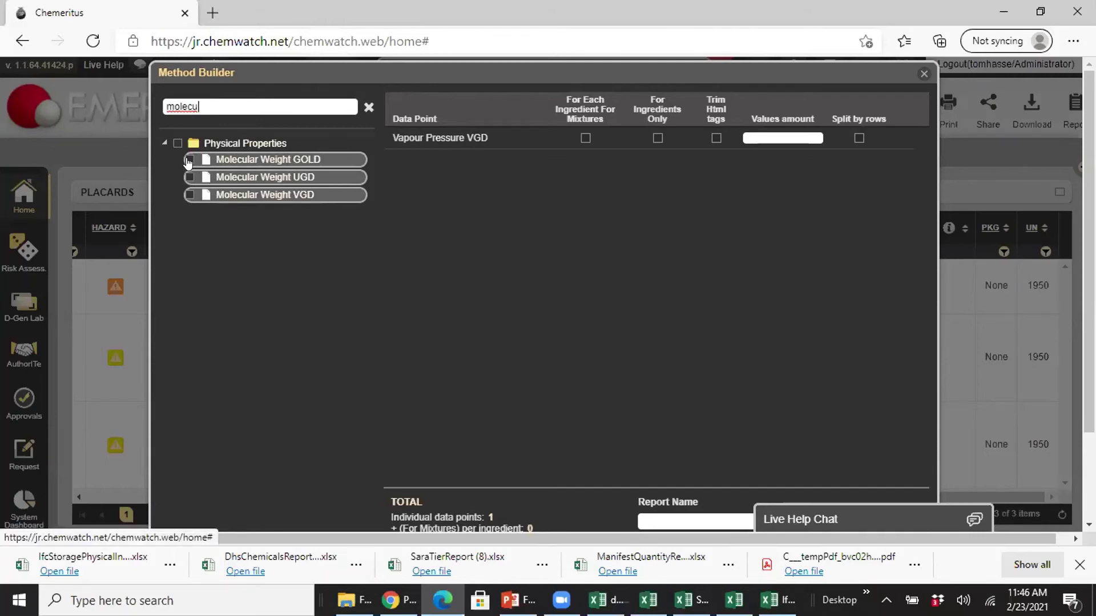
left_click(190, 194)
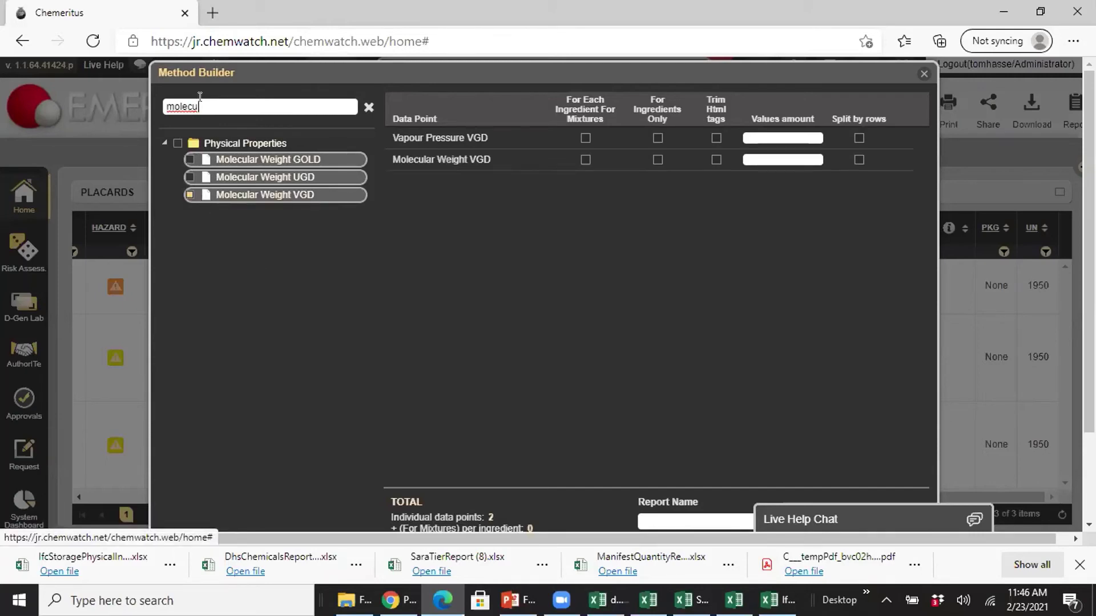
Browse the data points matching "vgd", and leave the method builder and report generator without creating the report
double_click(172, 106)
type("vgd")
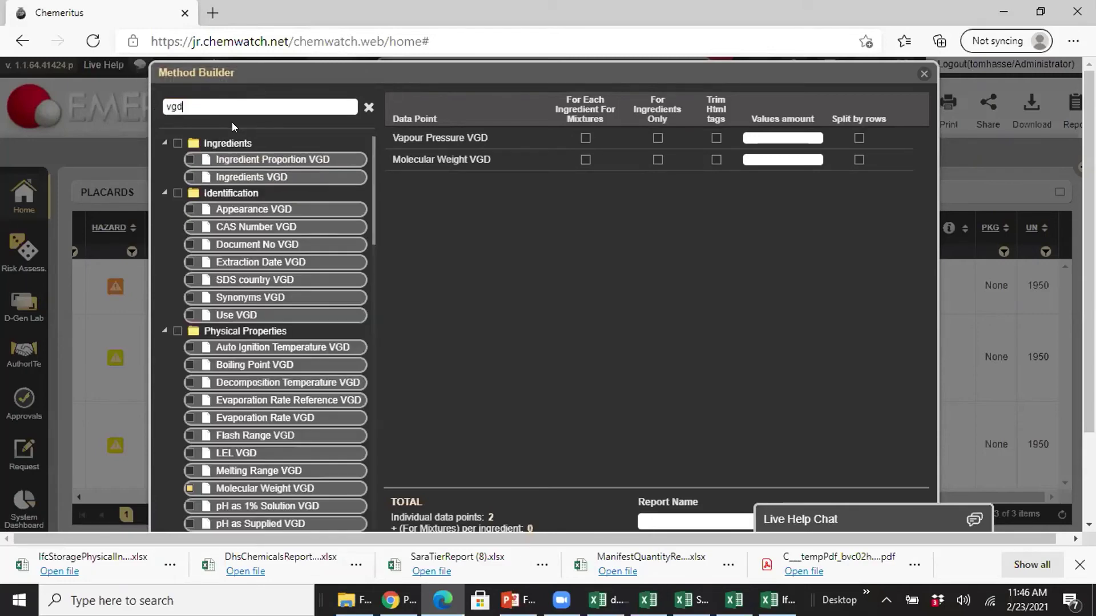
scroll(294, 403, "down", 2)
scroll(294, 403, "down", 4)
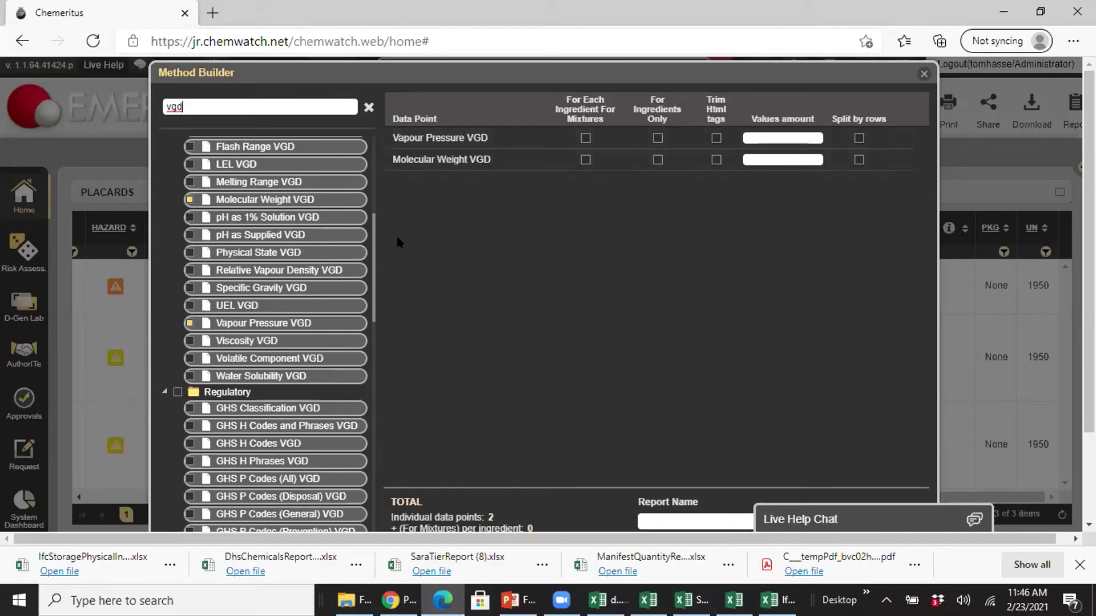
left_click(923, 74)
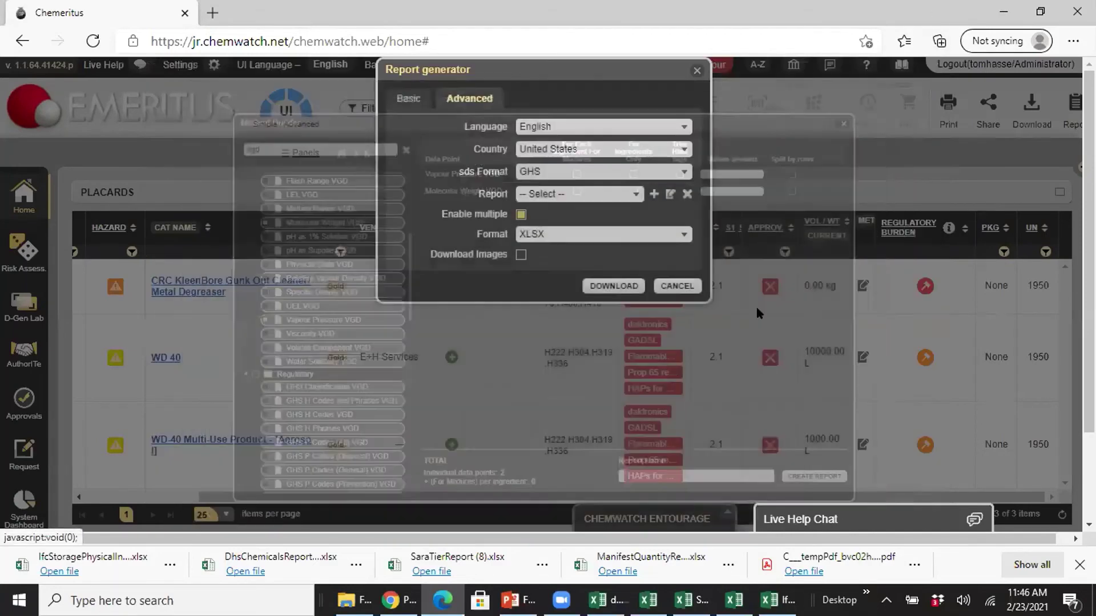
left_click(685, 287)
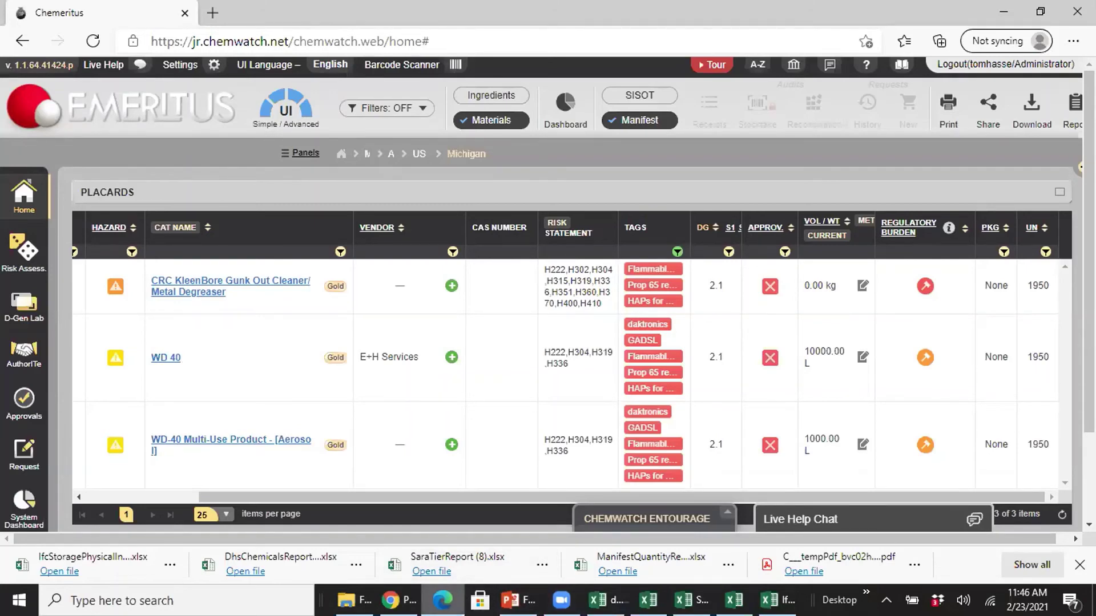
Switch to the PowerPoint slide show and advance to the Heat Mapping slide
left_click(519, 600)
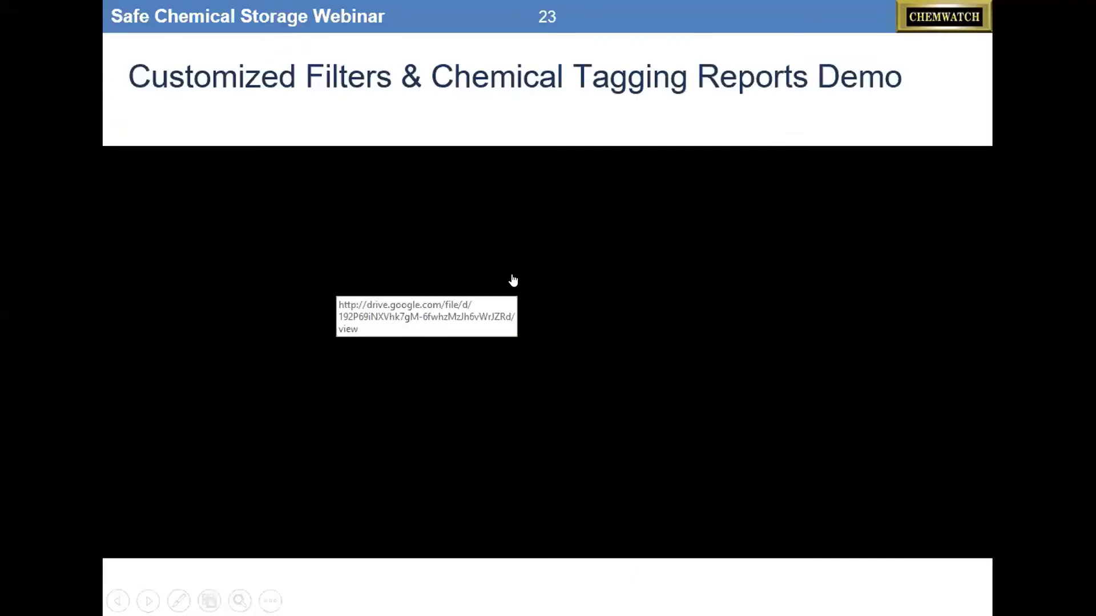
key("Right")
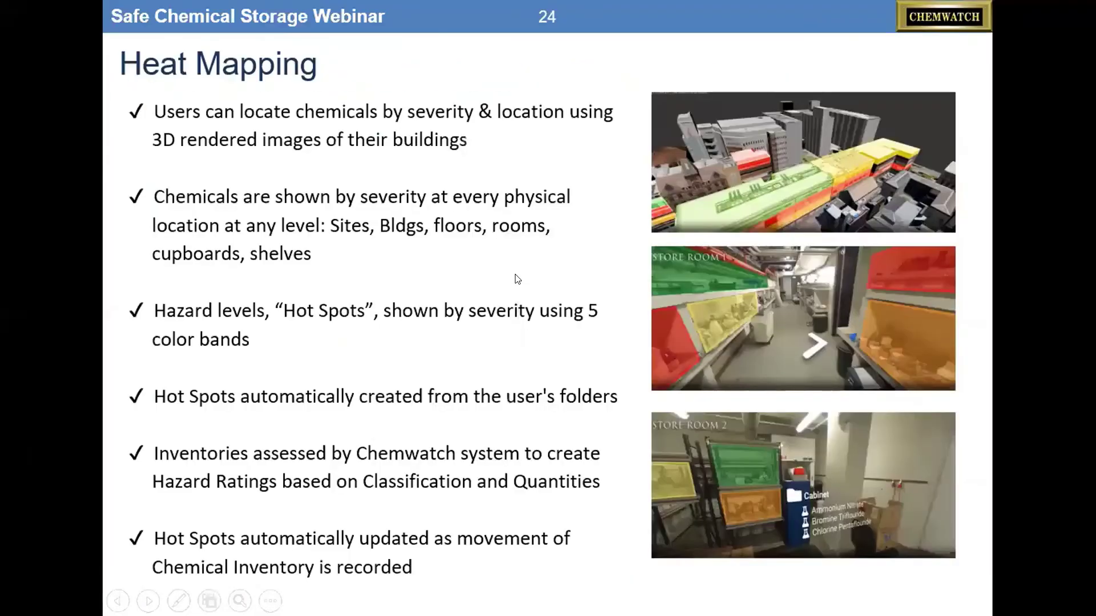